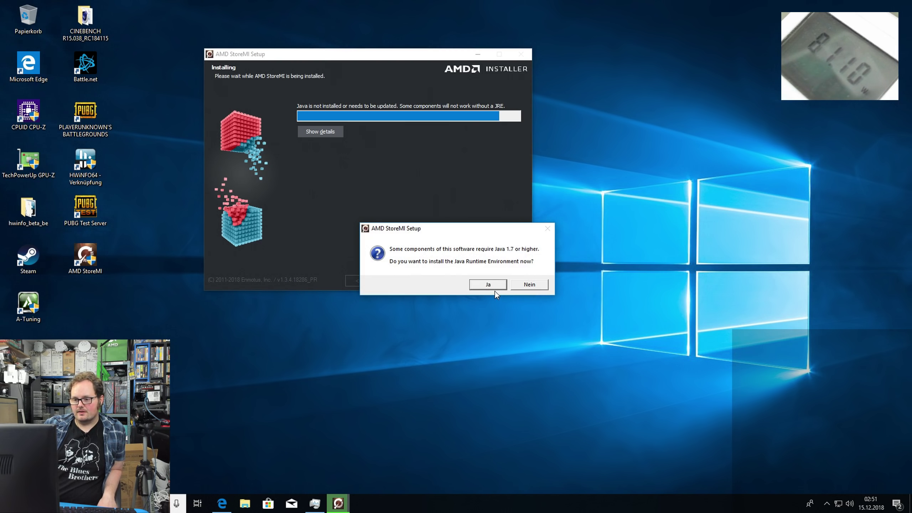
- Agree to install the Java Runtime Environment required by AMD StoreMI
left_click(488, 284)
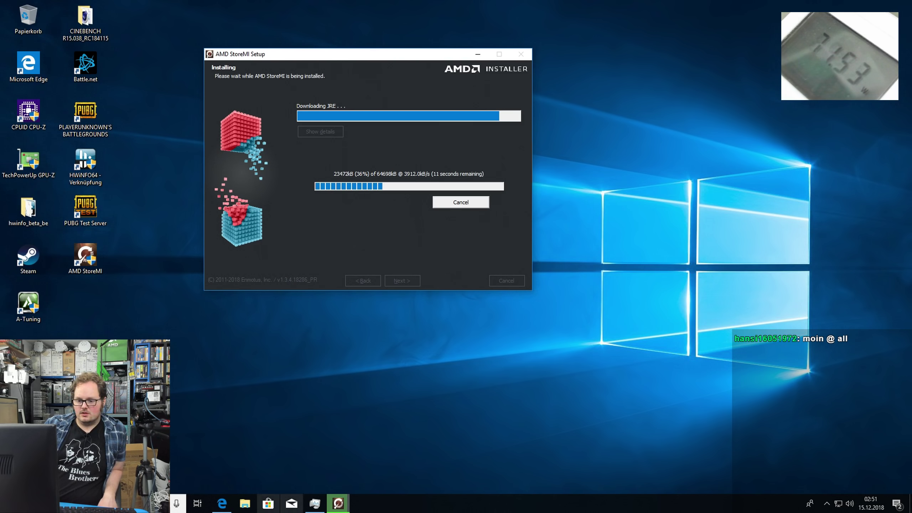
- Switch to Microsoft Edge and examine the AMD StoreMI page from its overview down to the download section
left_click(221, 507)
scroll(271, 151, "up", 5)
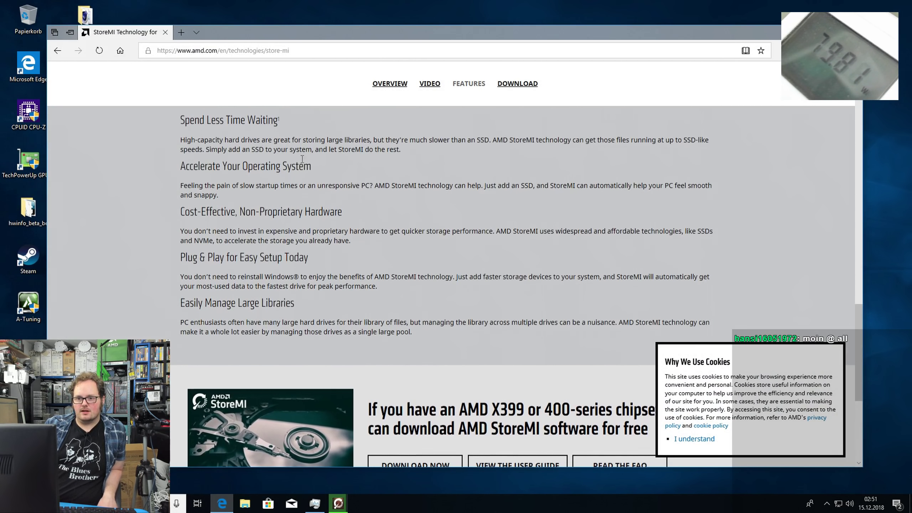
scroll(271, 151, "down", 6)
scroll(381, 342, "up", 15)
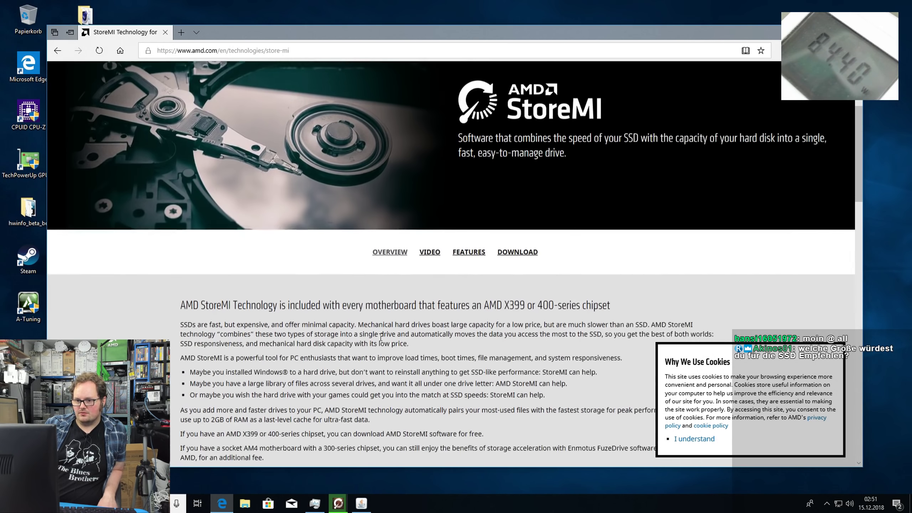
scroll(353, 343, "down", 2)
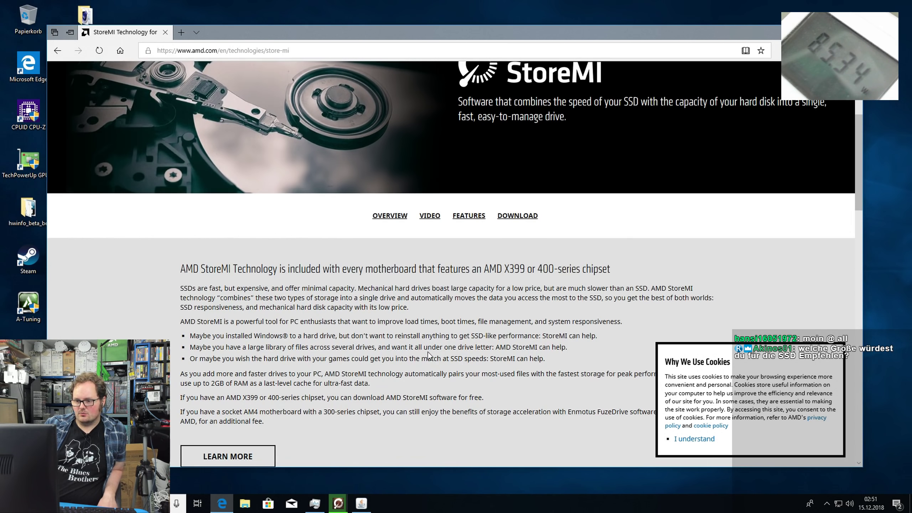
scroll(428, 356, "down", 20)
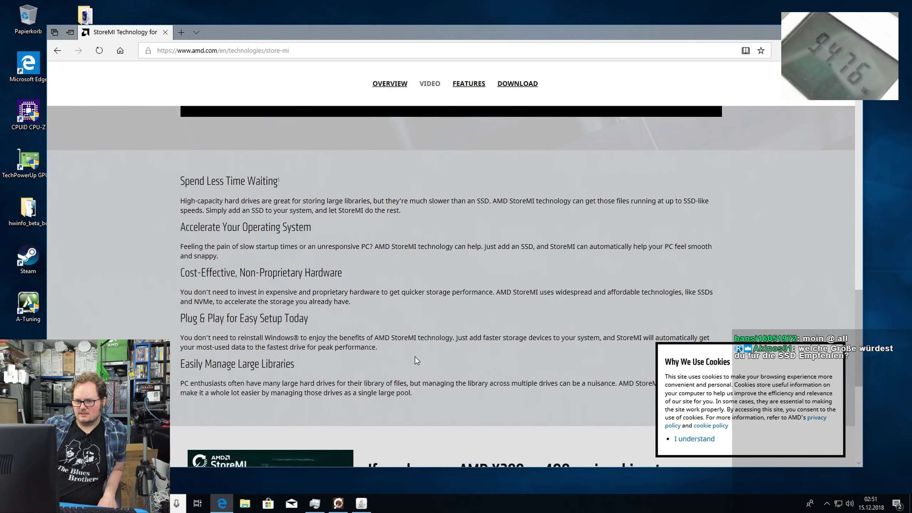
scroll(415, 357, "down", 8)
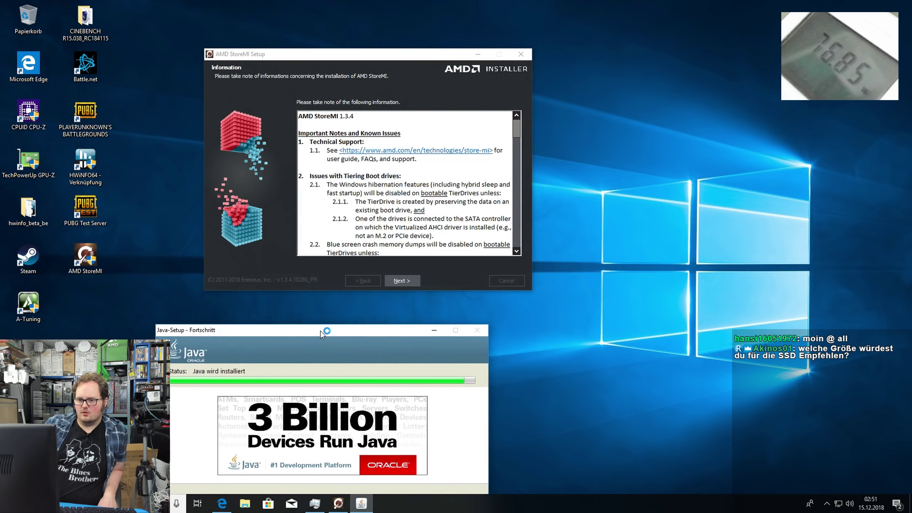
left_click_drag(321, 331, 363, 298)
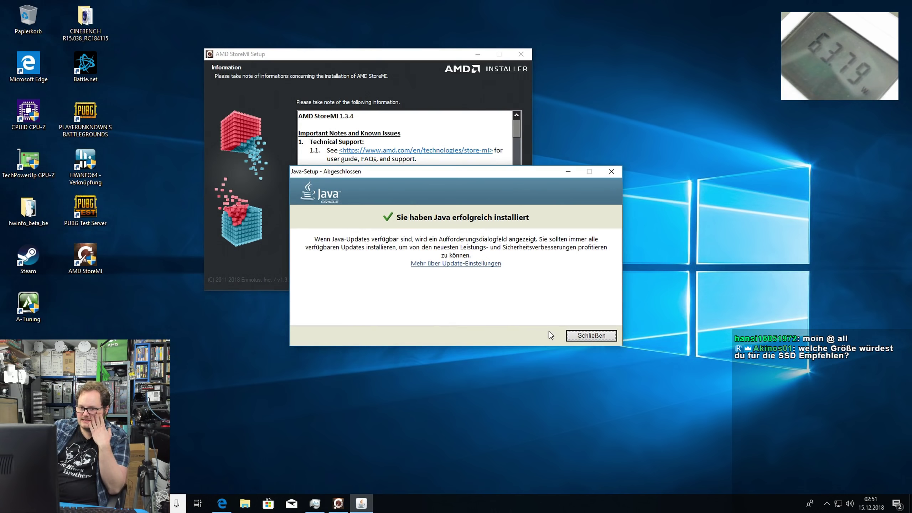
left_click(362, 507)
left_click(346, 509)
left_click(346, 508)
left_click(362, 506)
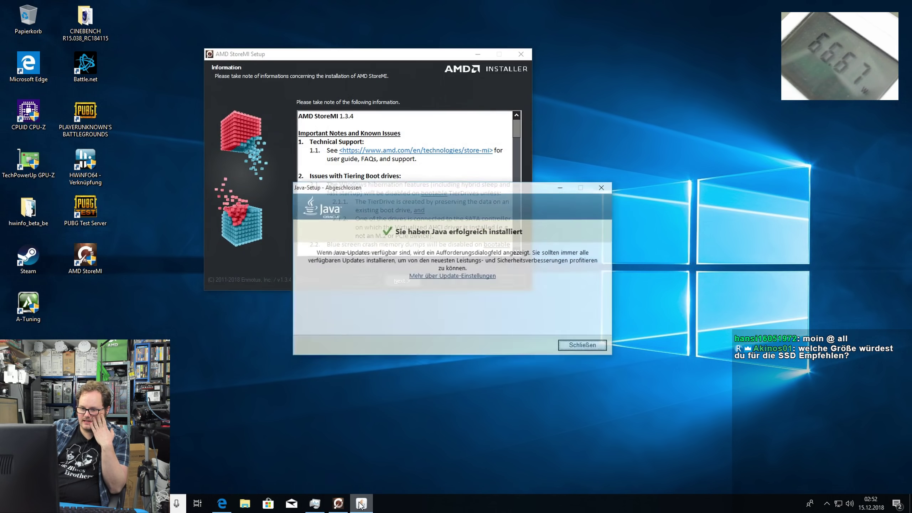
- Review the StoreMI feature list and chipset requirements on the AMD page in Edge, then minimize the browser
left_click(225, 508)
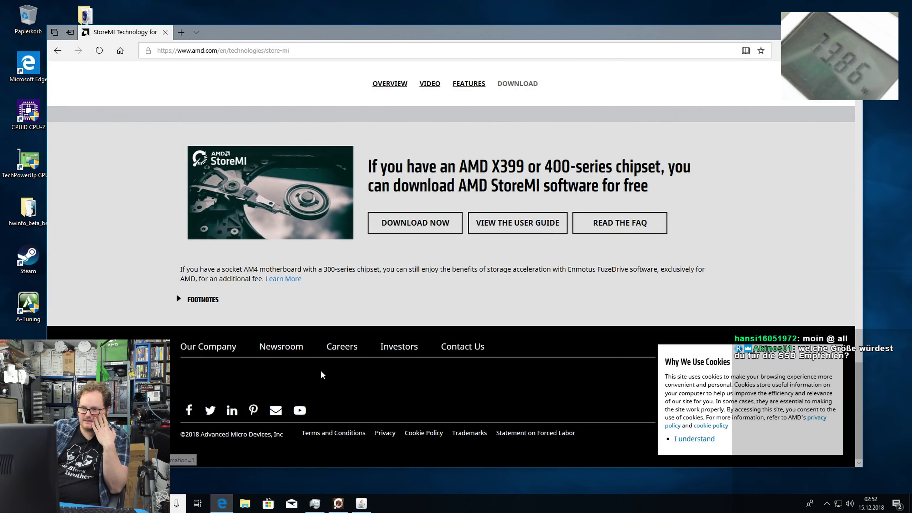
scroll(430, 334, "up", 3)
scroll(428, 344, "up", 5)
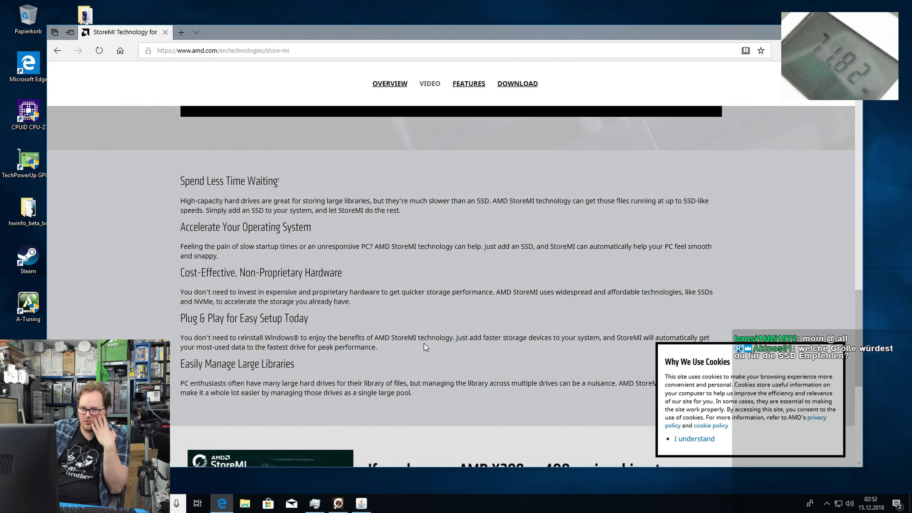
scroll(421, 355, "up", 7)
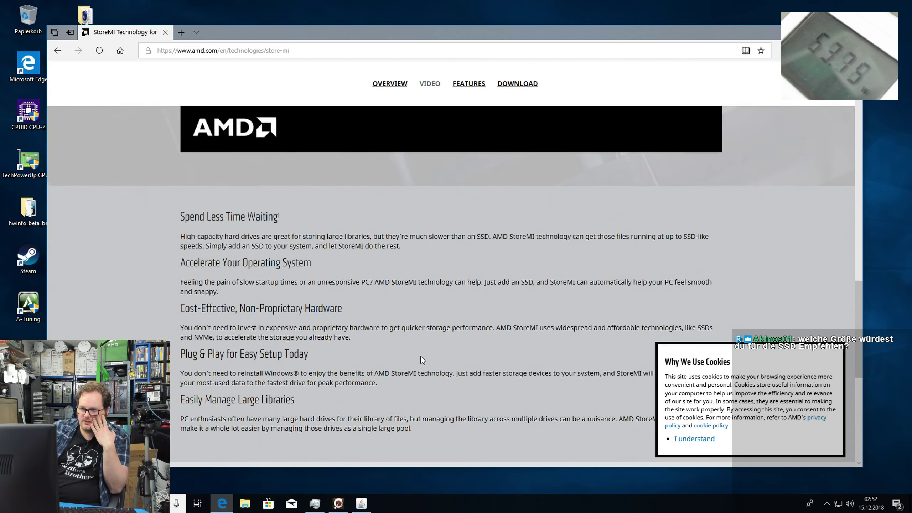
scroll(419, 357, "up", 10)
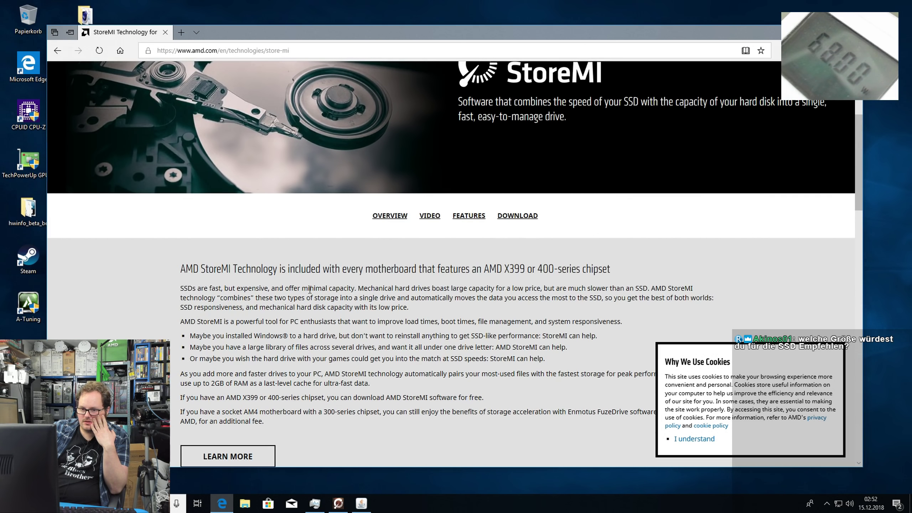
scroll(307, 338, "down", 3)
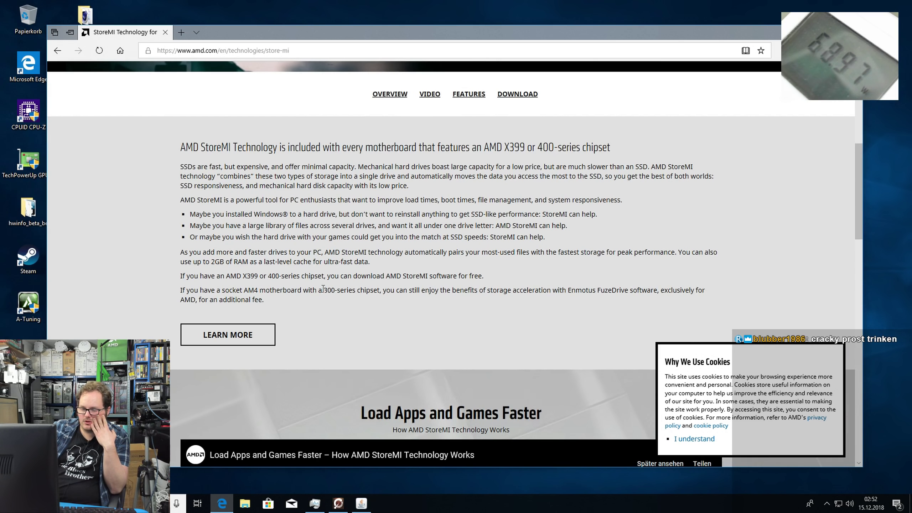
left_click(805, 32)
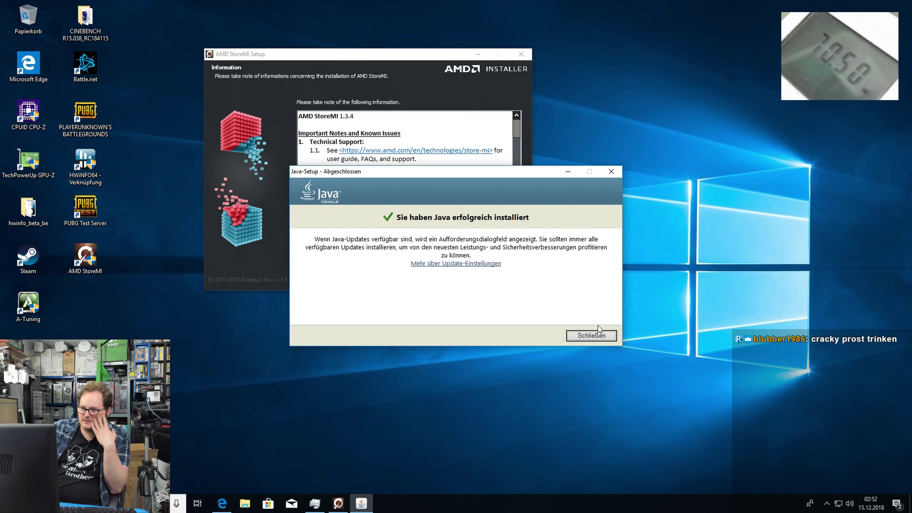
- Close the completed Java setup and finish the AMD StoreMI installation from its information page
left_click(581, 337)
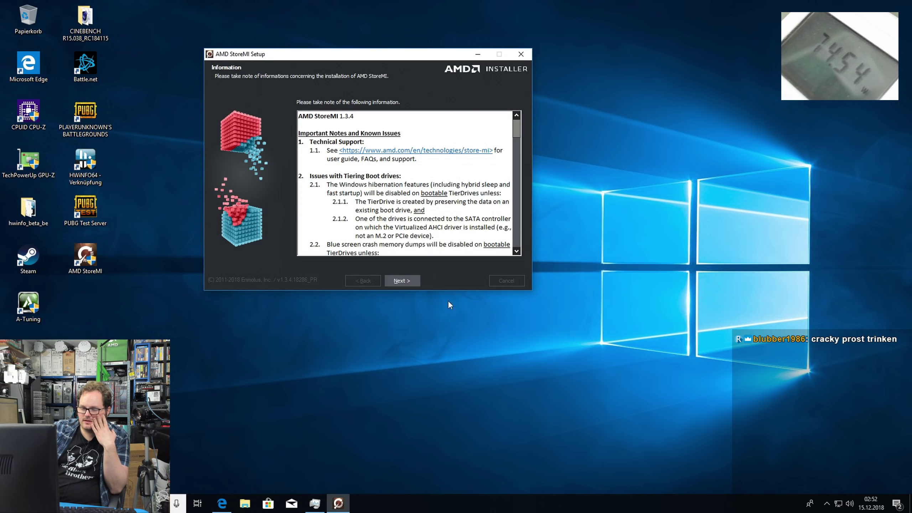
left_click(398, 282)
left_click(397, 283)
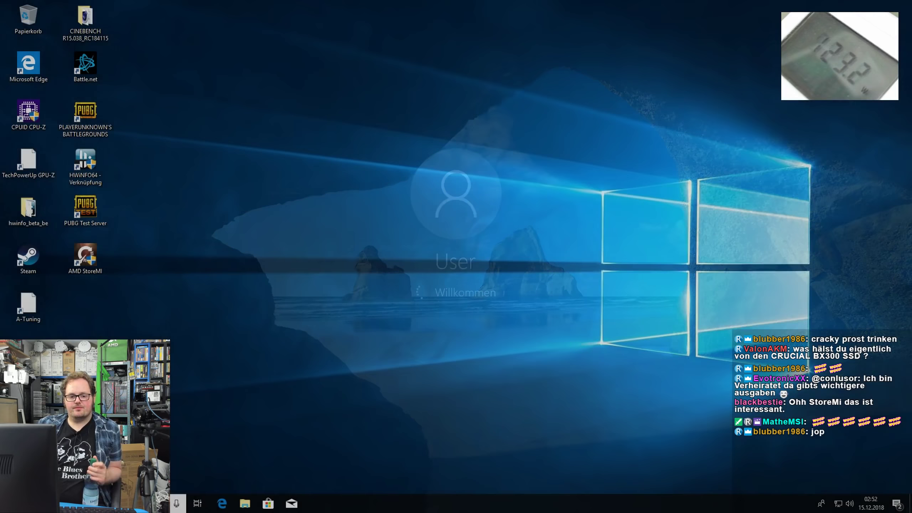
- Launch AMD StoreMI from the desktop and allow it to make changes to the device
double_click(83, 256)
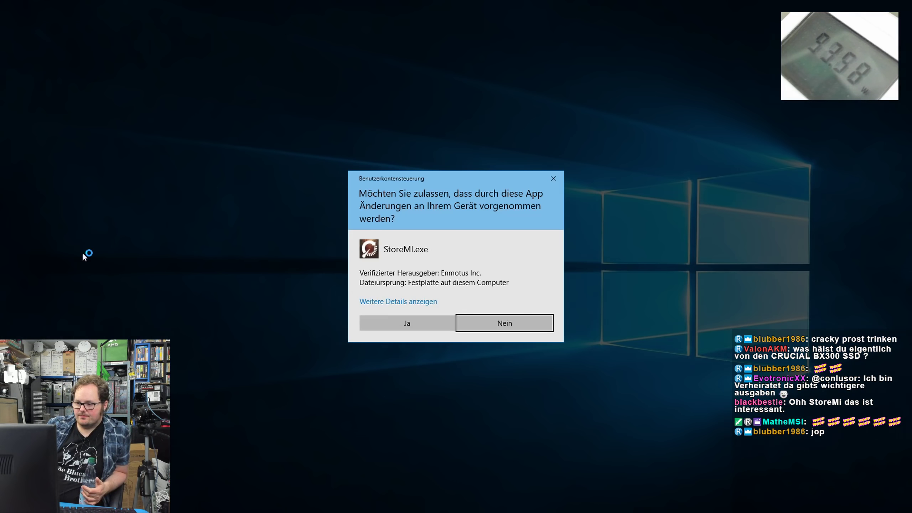
left_click(403, 318)
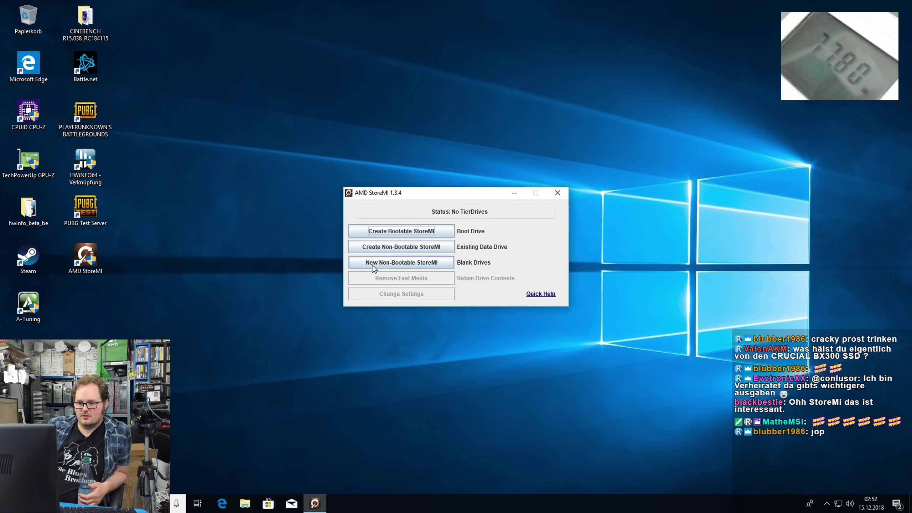
left_click(405, 262)
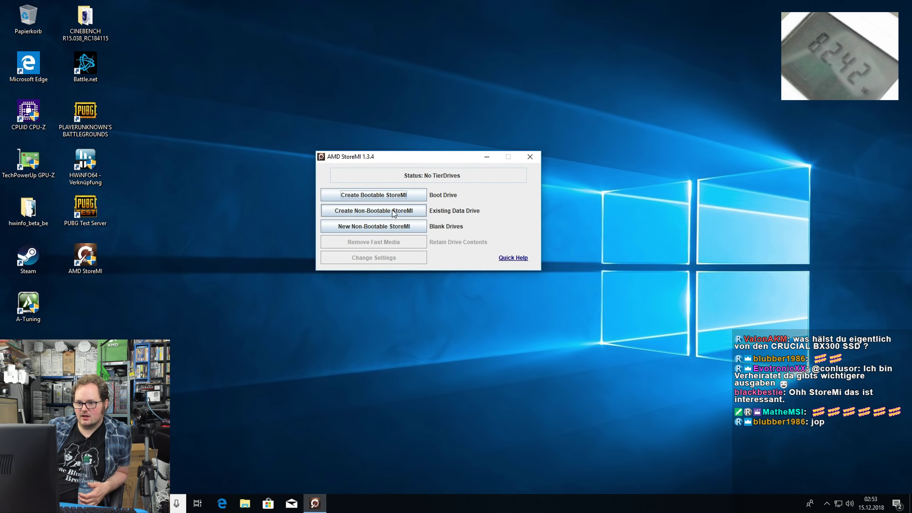
- Create a non-bootable StoreMI from the existing data drive, accepting the transform warning and leaving the 2 GB DRAM cache disabled
left_click(372, 211)
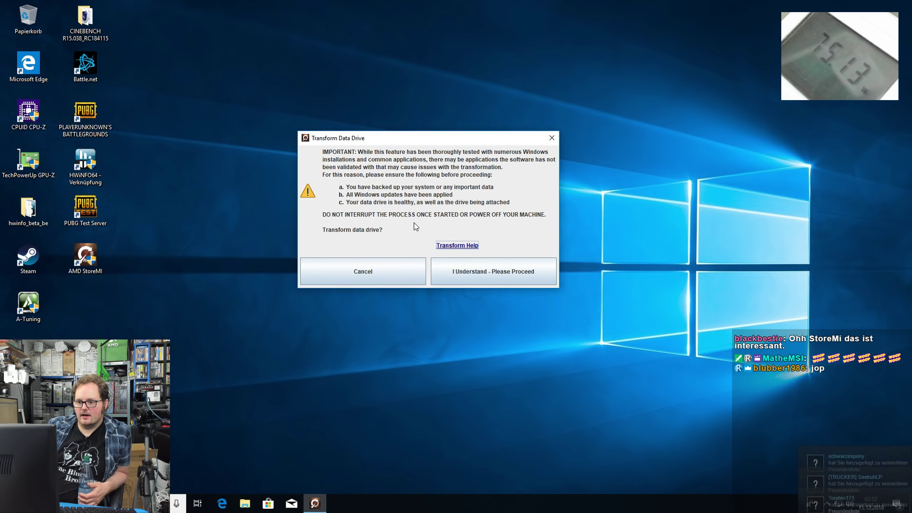
left_click_drag(437, 142, 423, 122)
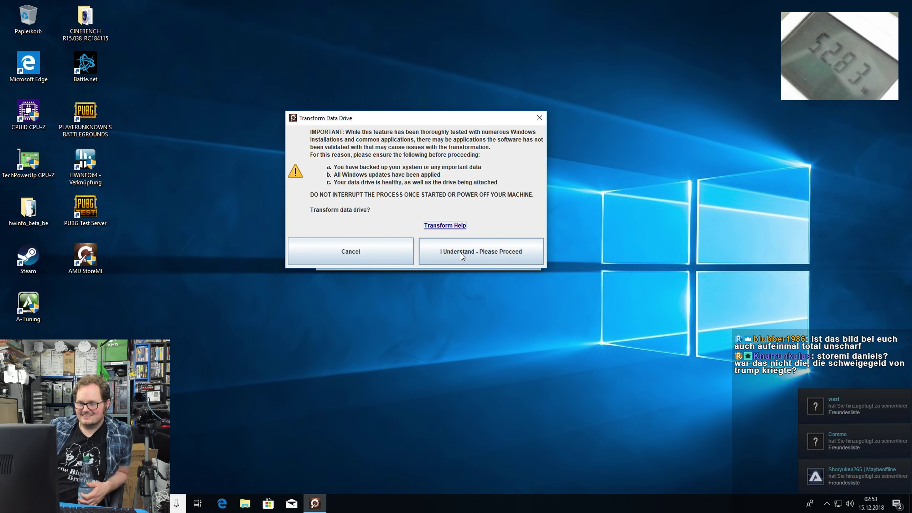
left_click_drag(426, 121, 422, 97)
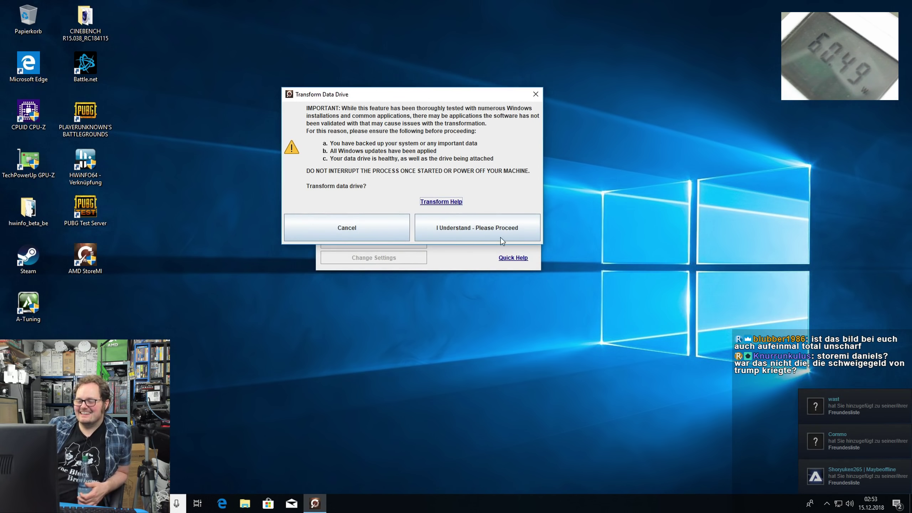
left_click(485, 234)
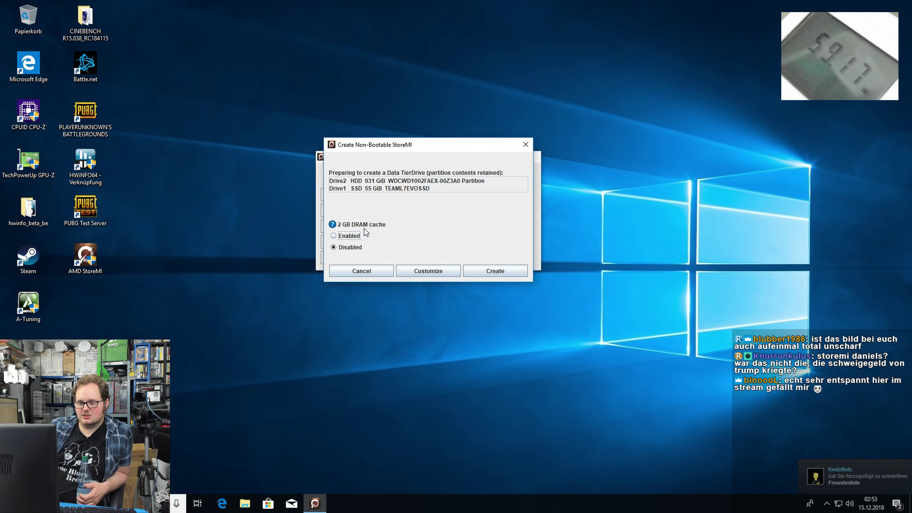
mouse_move(333, 227)
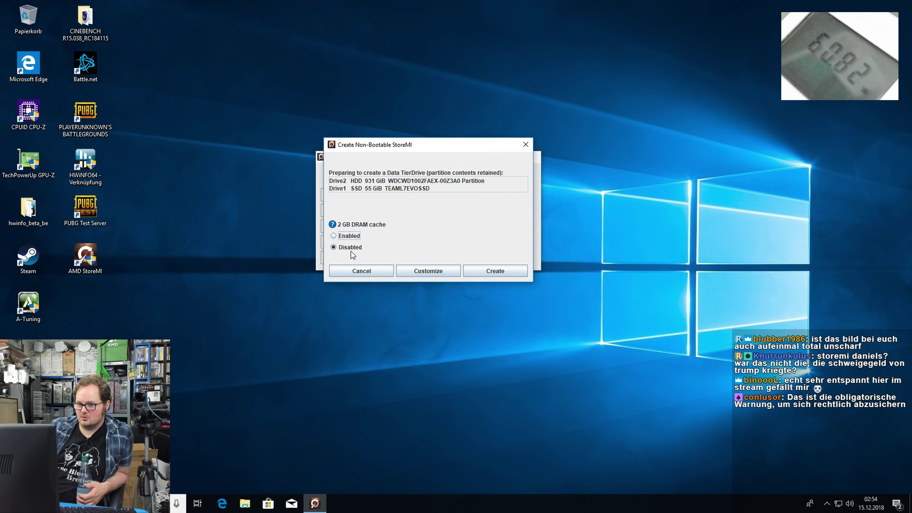
left_click(497, 271)
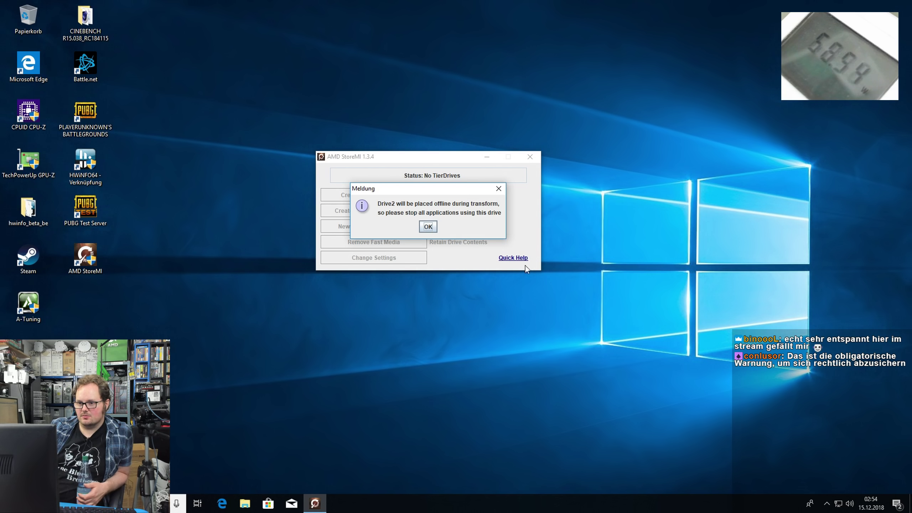
- Quit Steam running in the background so that it stops using Drive2
left_click(827, 505)
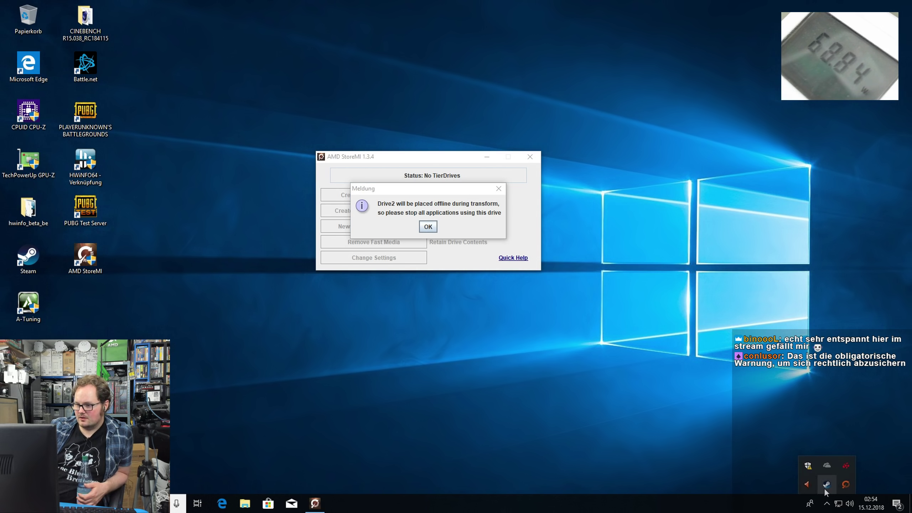
right_click(826, 485)
key("Escape")
key("Escape")
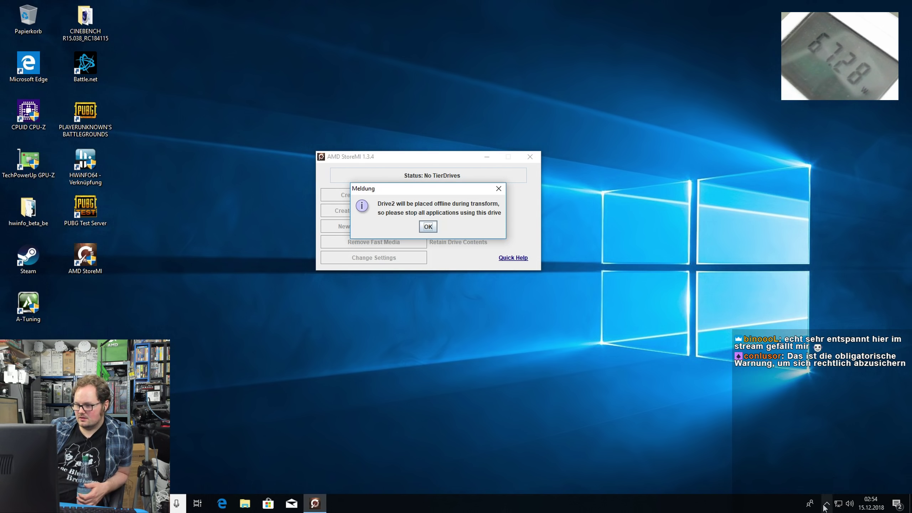
left_click(826, 505)
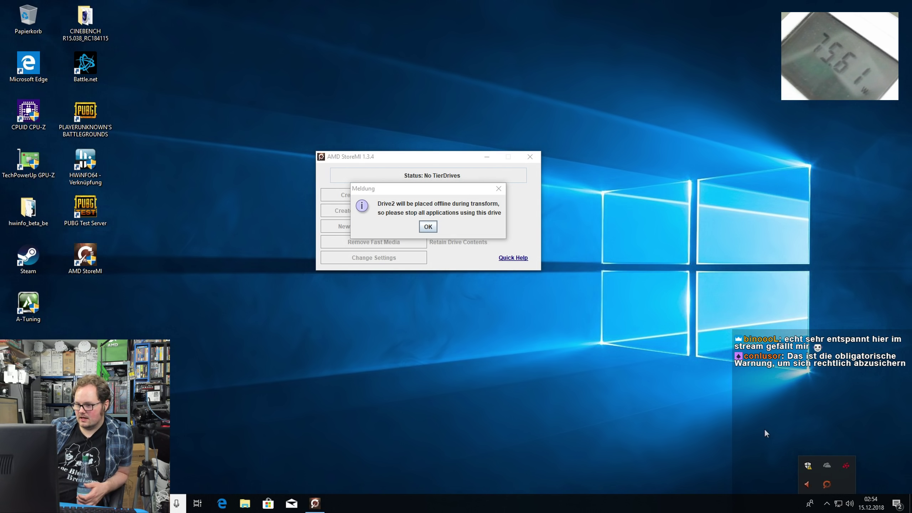
- Confirm taking Drive2 offline to run the transform, and acknowledge the message that ends it
left_click(433, 190)
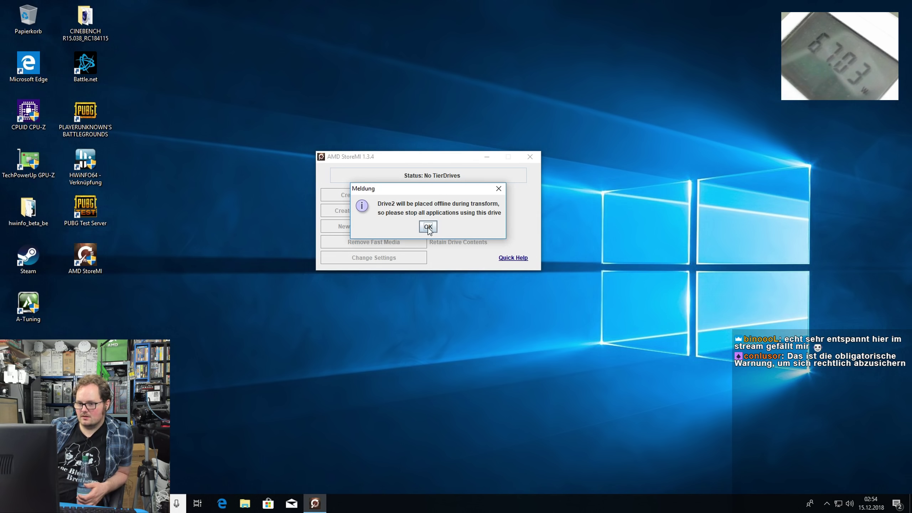
left_click(428, 227)
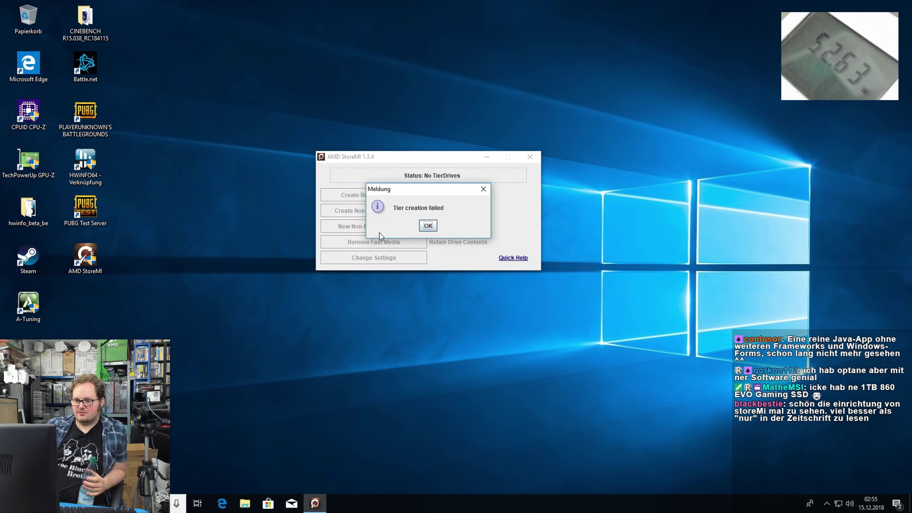
left_click(429, 225)
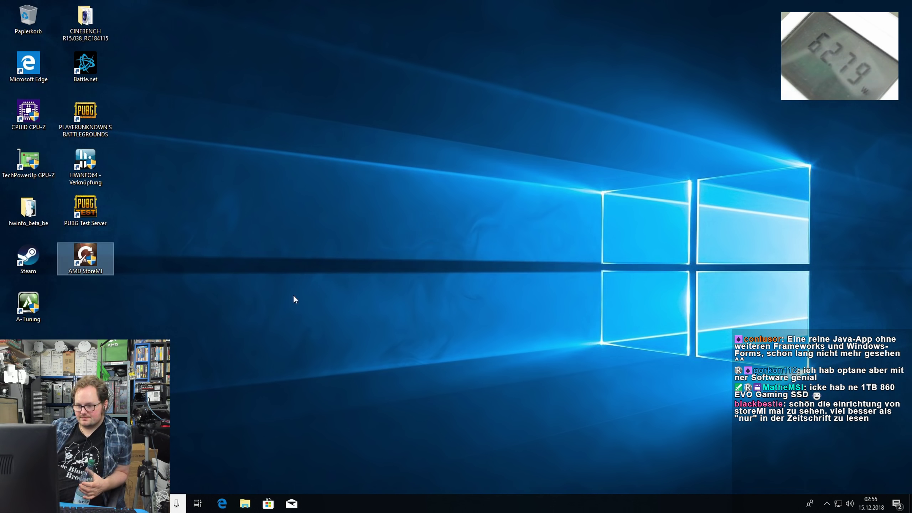
- Check the hidden background apps, then relaunch AMD StoreMI and allow it to make changes to the device
left_click(827, 503)
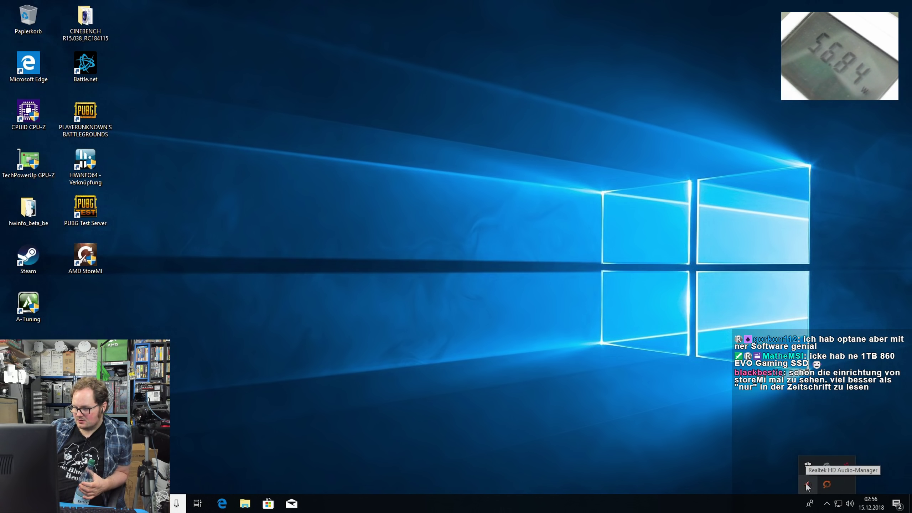
left_click(93, 269)
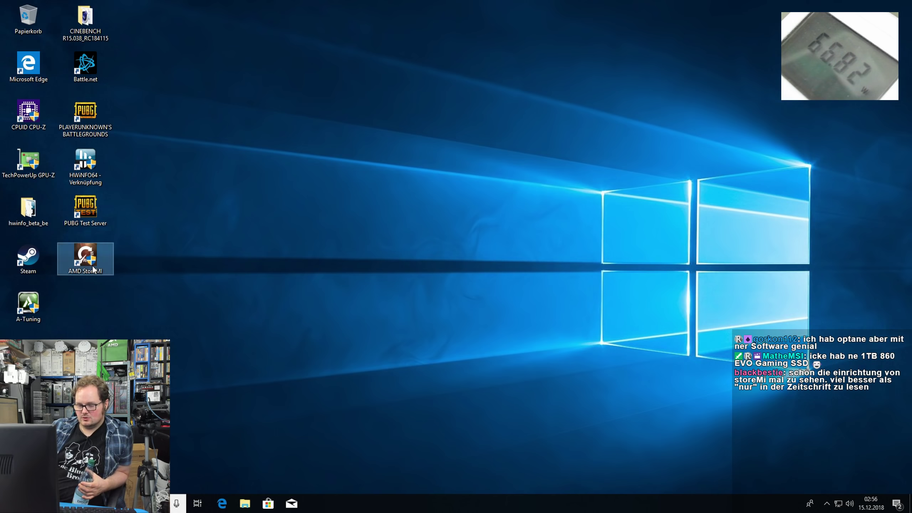
double_click(92, 269)
left_click(390, 322)
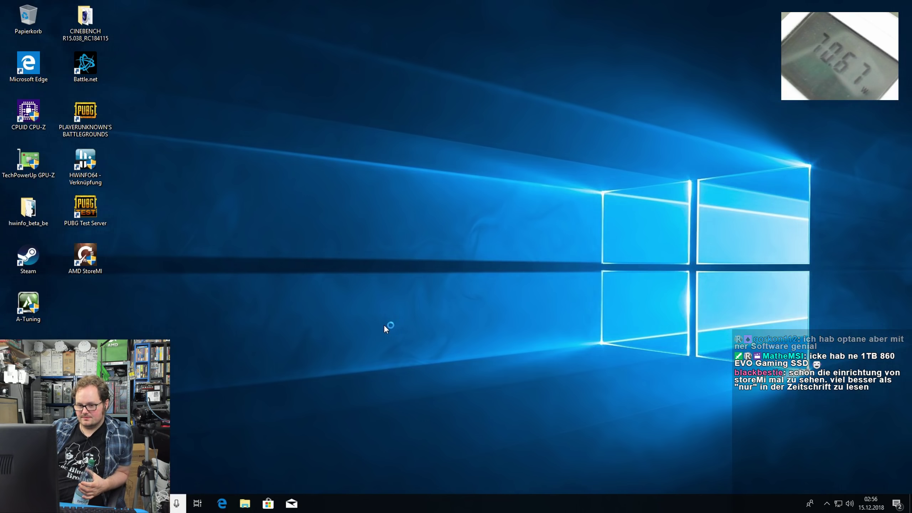
- Open Dieser PC in File Explorer to check the available drives
left_click(245, 502)
left_click(184, 233)
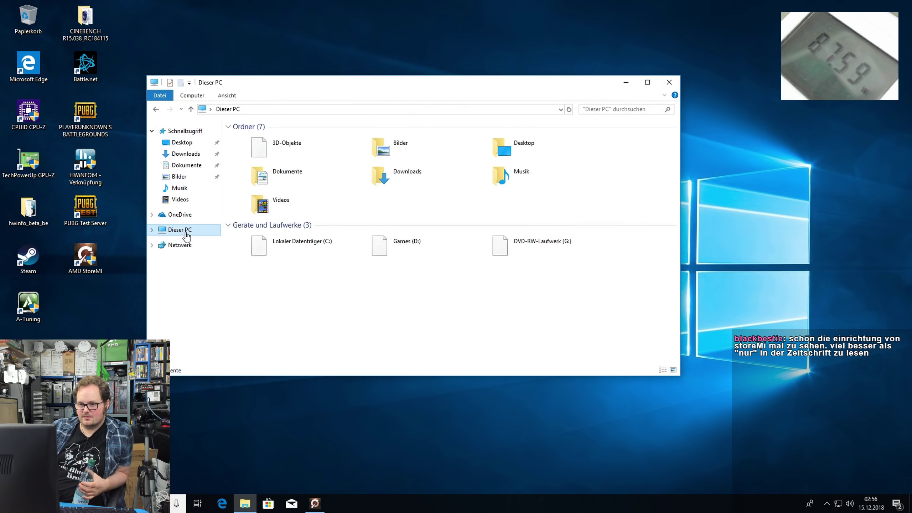
- Create a customized non-bootable tier with Drive1 SSD as fast and Drive2 HDD as slow, and acknowledge the completion message
left_click(627, 86)
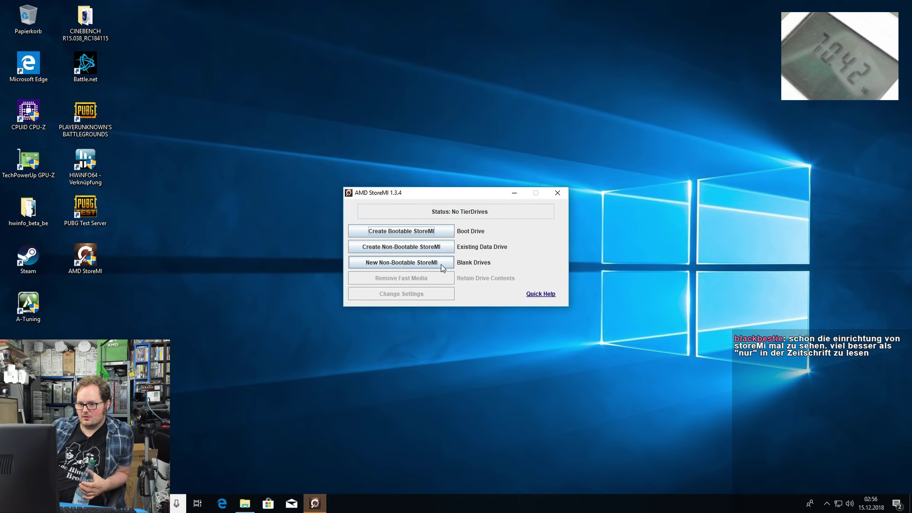
left_click(404, 249)
left_click(522, 309)
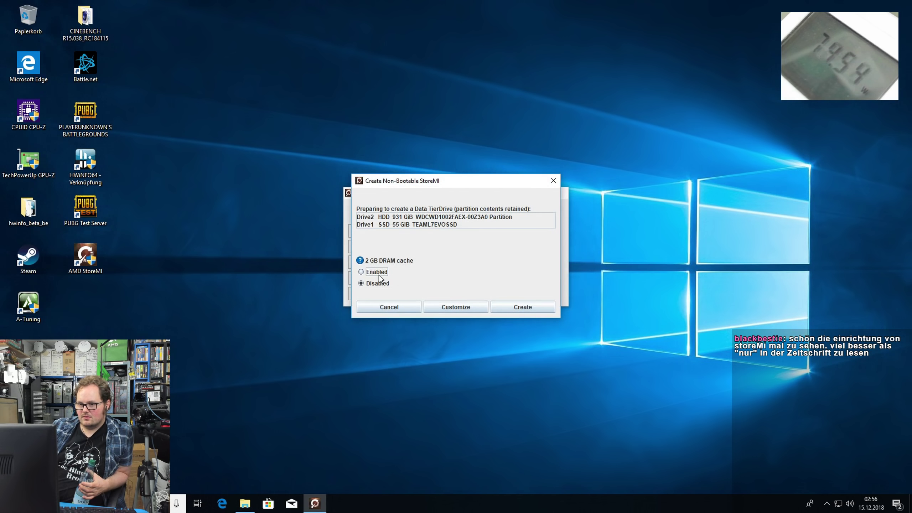
left_click(465, 307)
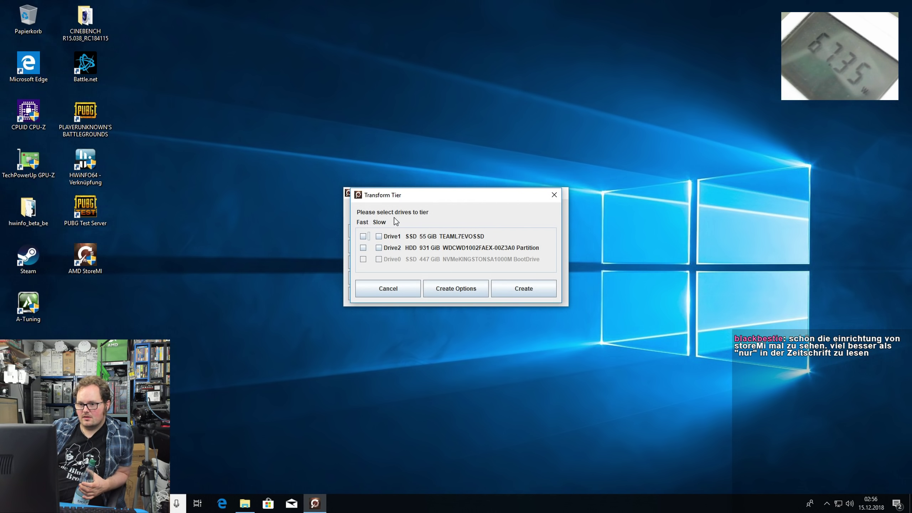
left_click(363, 236)
left_click(378, 248)
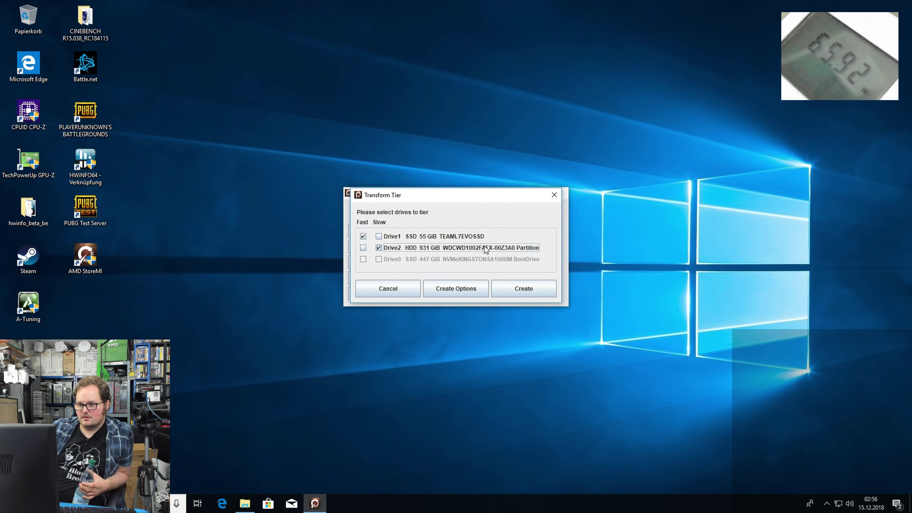
left_click(521, 292)
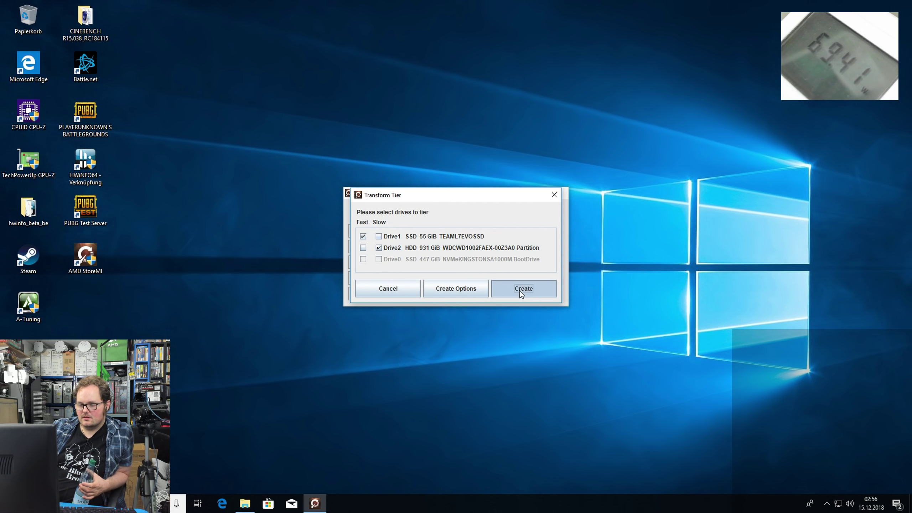
right_click(519, 511)
left_click(455, 262)
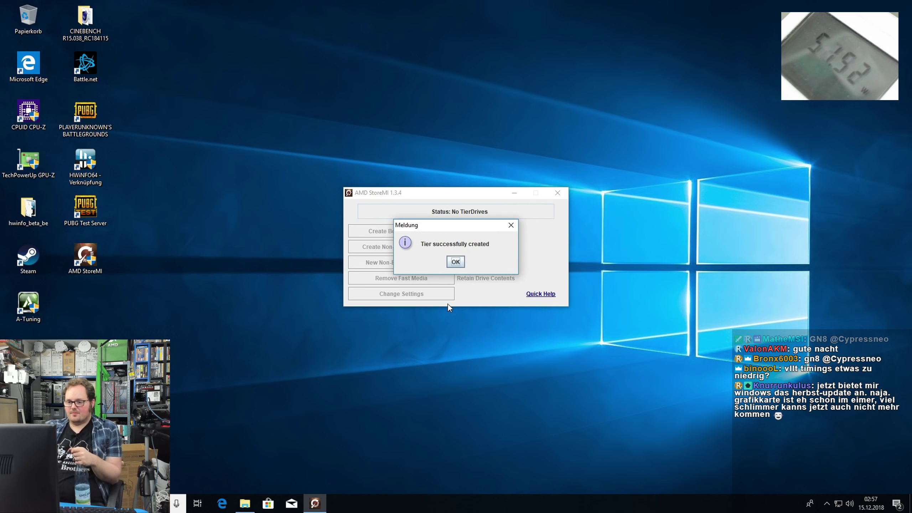
left_click(457, 263)
- Check the capacity and free space of the Games (D:) drive in File Explorer
left_click(244, 504)
left_click(427, 243)
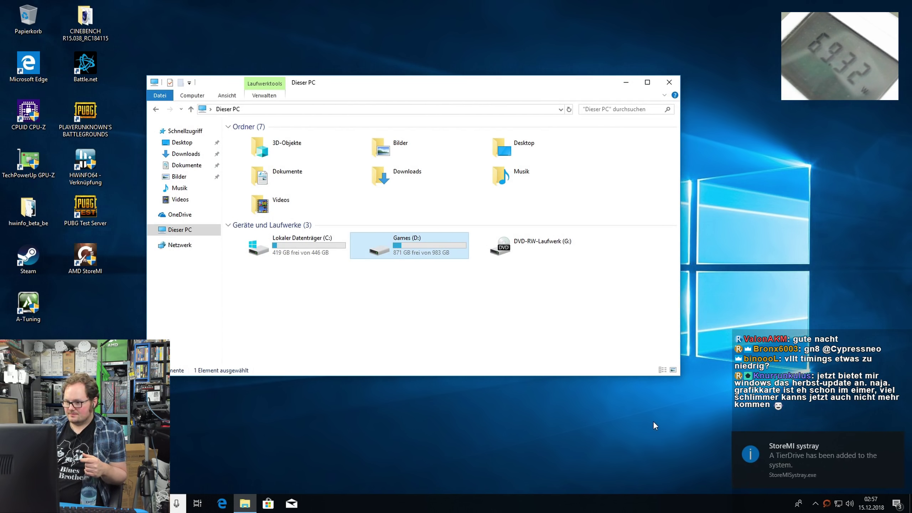
- Reopen AMD StoreMI from the hidden background apps and allow it to make changes to the device
left_click(827, 503)
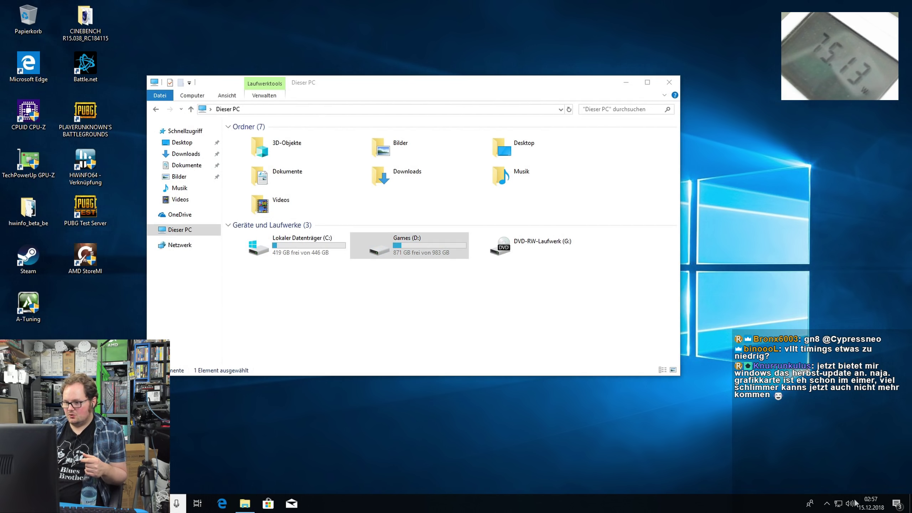
left_click(828, 503)
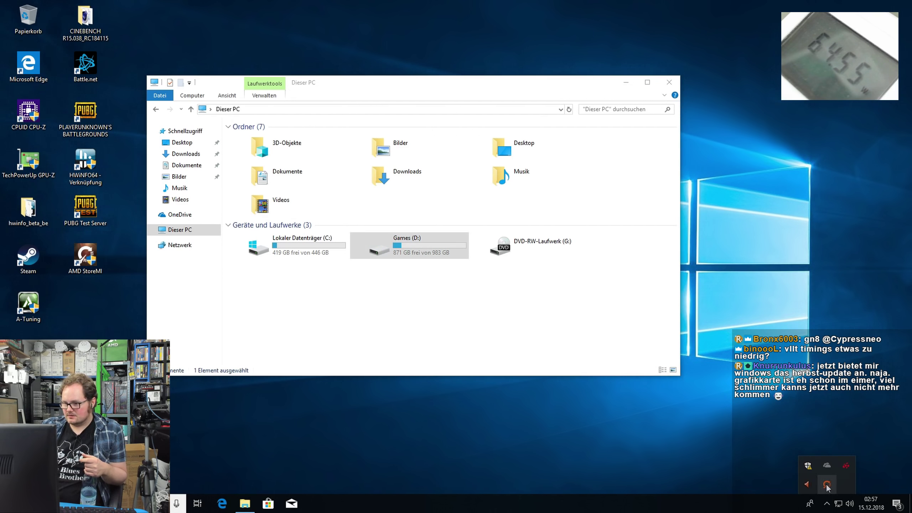
left_click(847, 465)
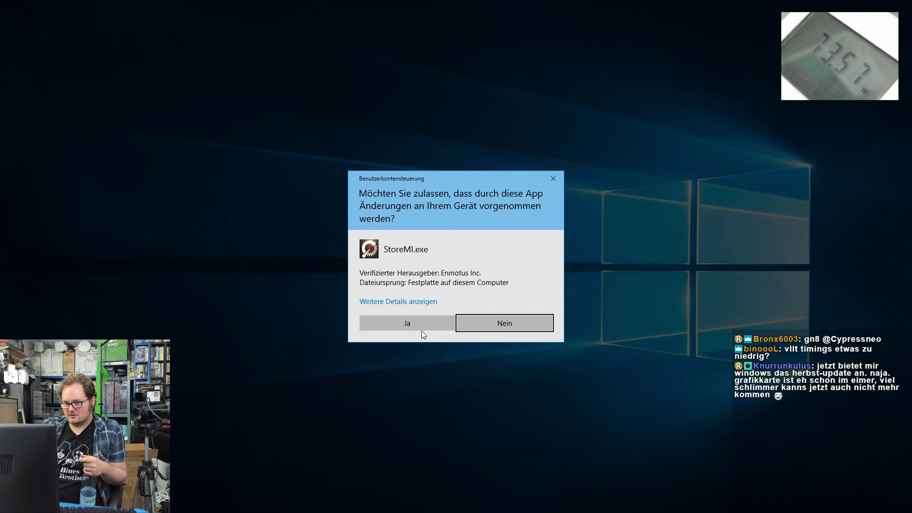
left_click(413, 324)
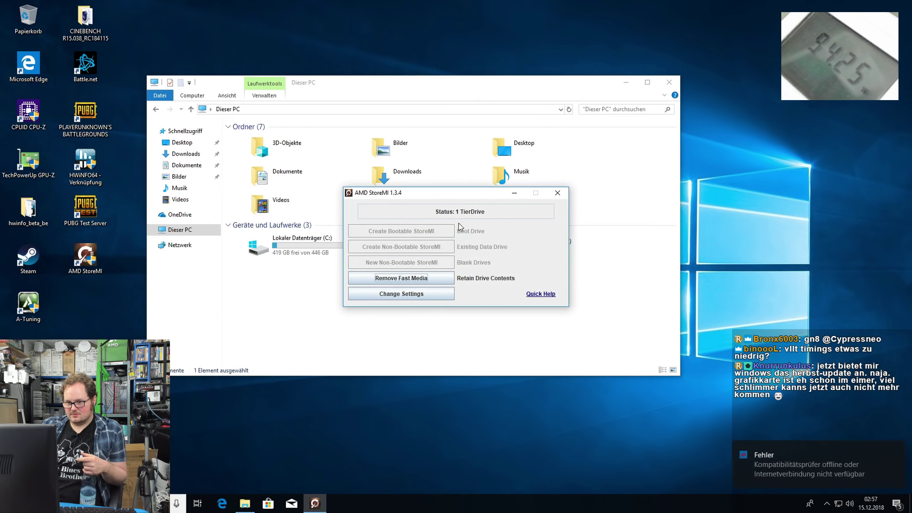
- Examine the drives and the tier in StoreMI's change settings, then cancel and close StoreMI
left_click_drag(470, 198, 534, 217)
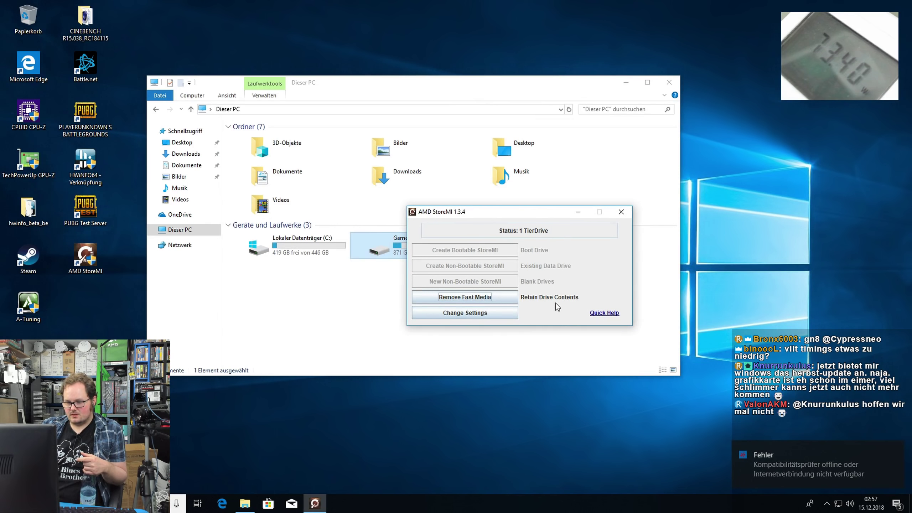
left_click(484, 316)
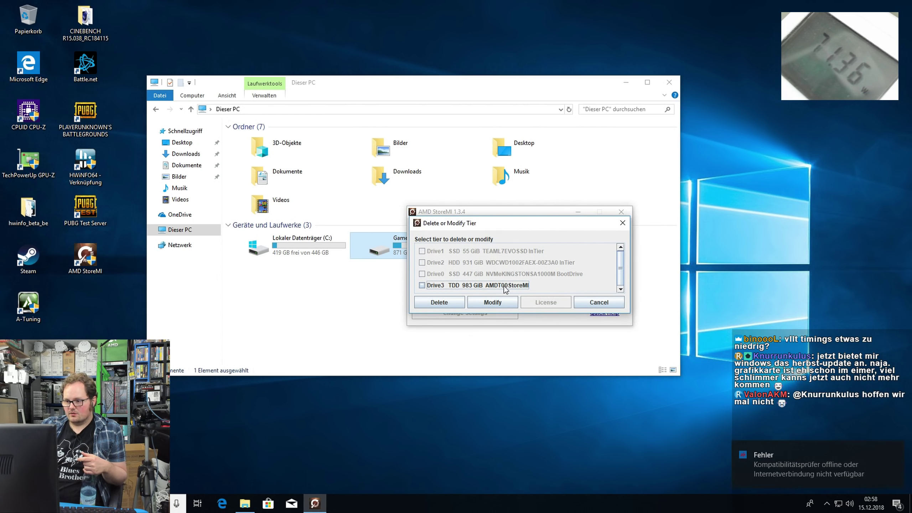
left_click(610, 304)
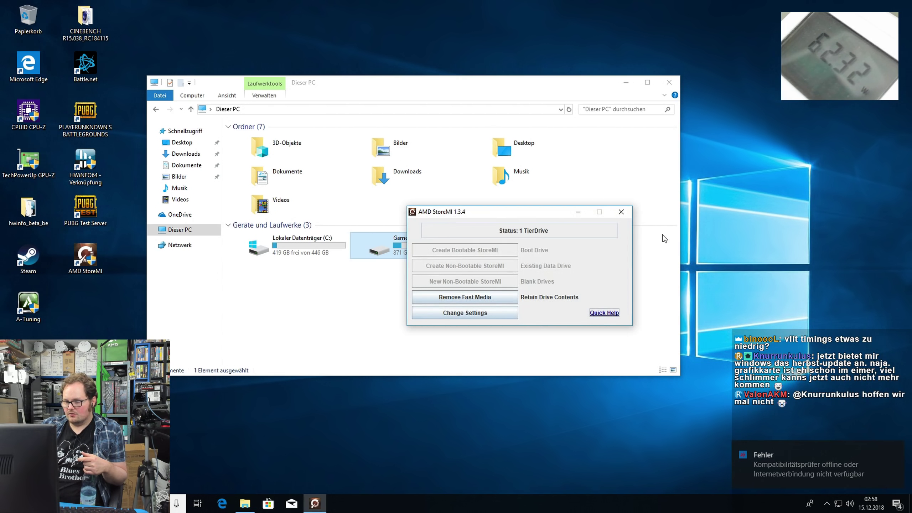
left_click(618, 216)
- Open Disk Management in a larger window and inspect the Games (D:) partition and the unallocated space beside it
key("super+x")
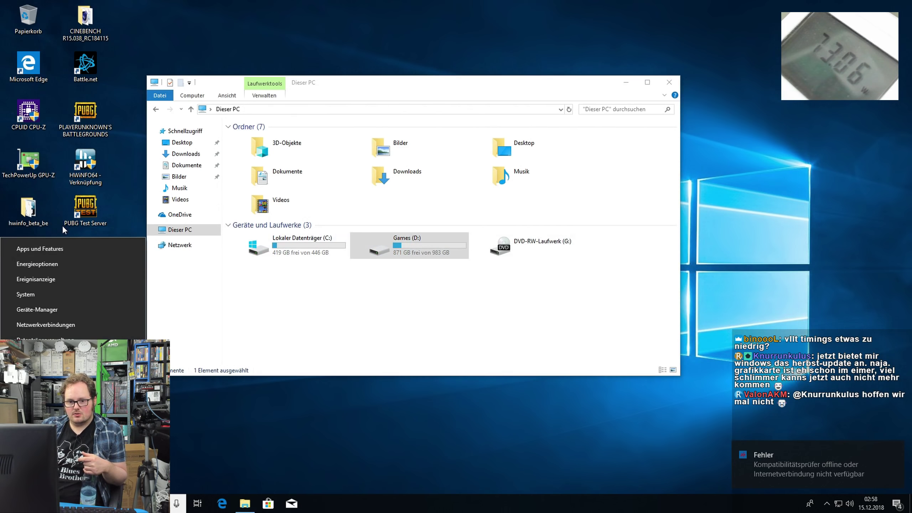
left_click(45, 339)
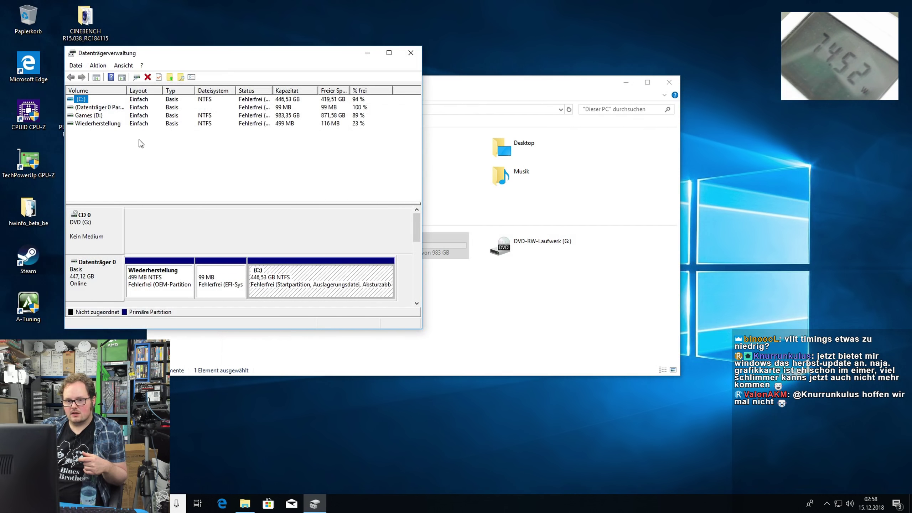
left_click_drag(415, 228, 613, 470)
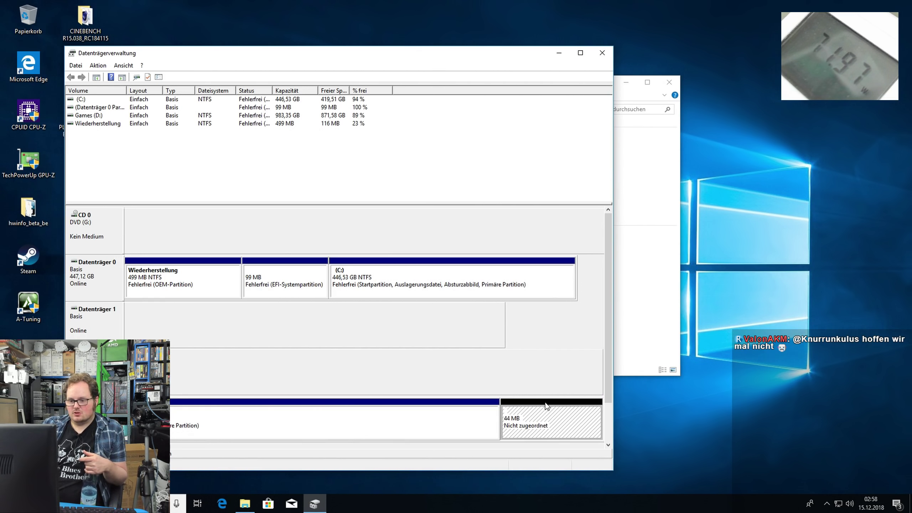
left_click(454, 427)
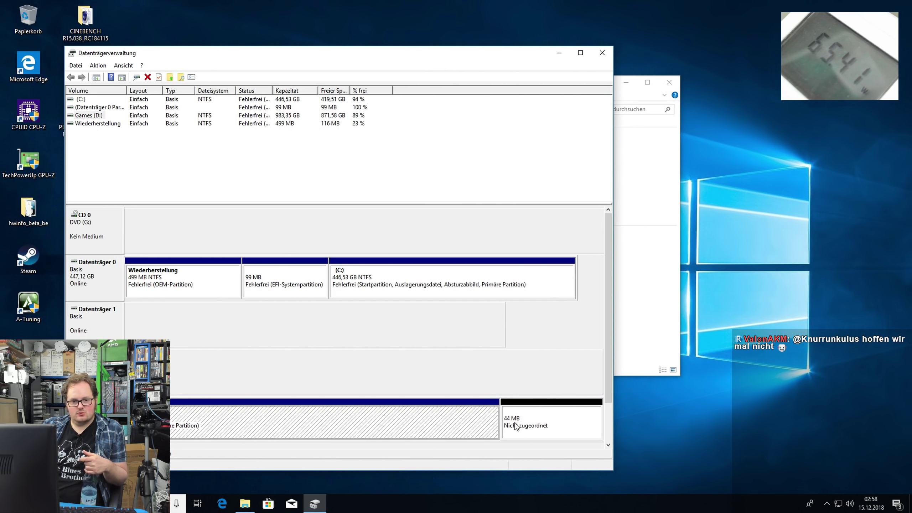
left_click(536, 425)
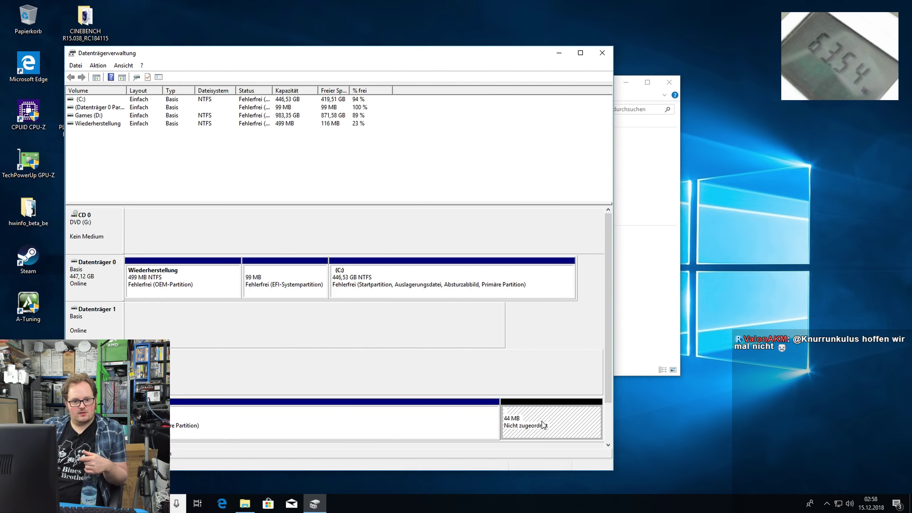
- Minimize the open windows, then launch Steam and close its news window
left_click(559, 53)
left_click(626, 82)
left_click(827, 504)
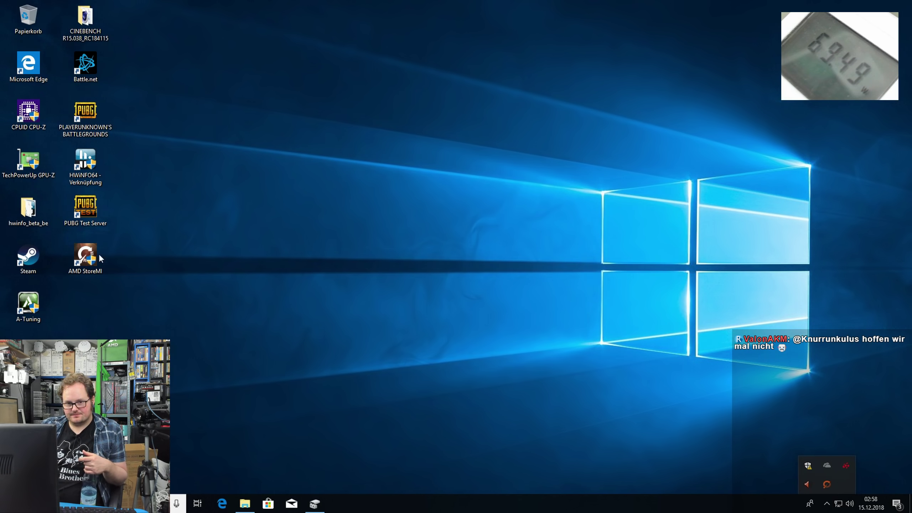
left_click(31, 248)
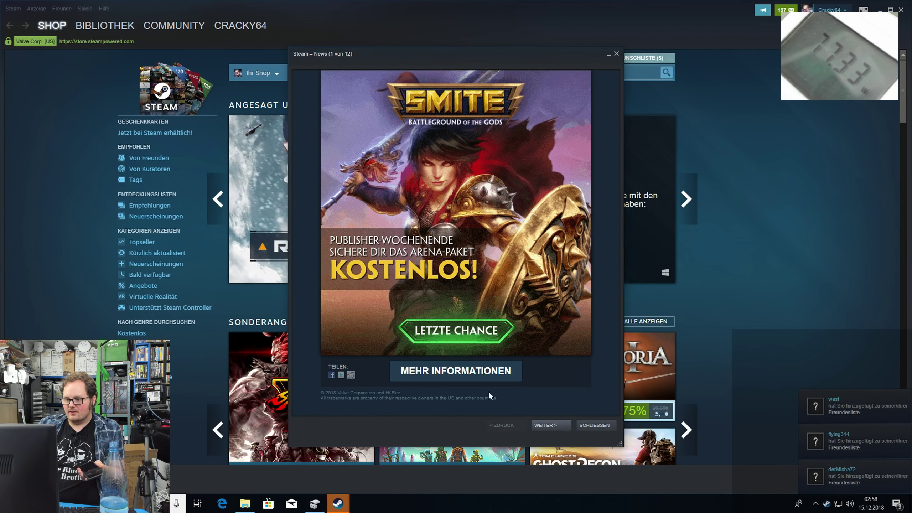
left_click(595, 425)
- Start Rise of the Tomb Raider from the Steam library in normal mode and continue the Geothermales Tal saved game
left_click(94, 35)
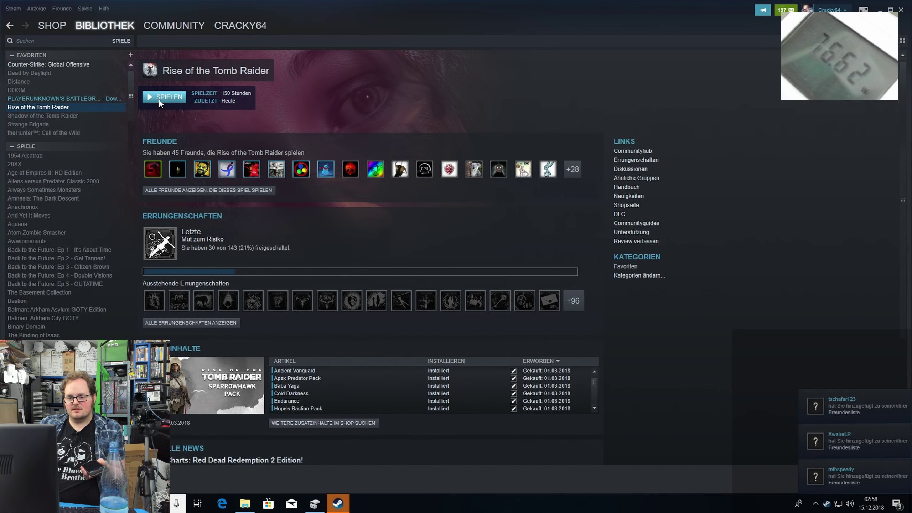
left_click(158, 98)
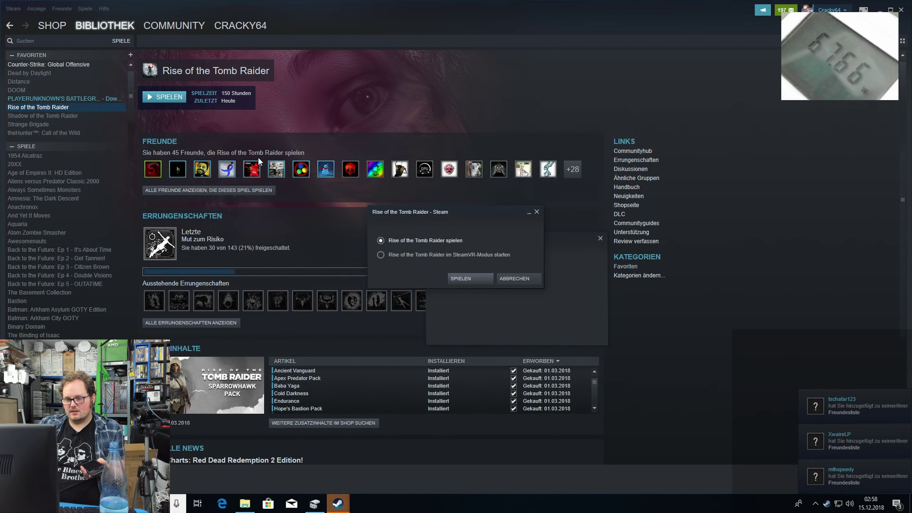
left_click(466, 277)
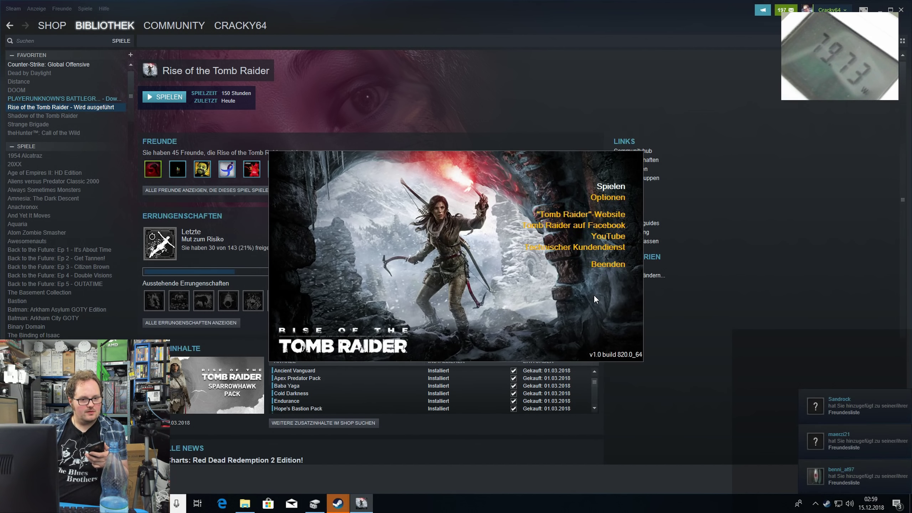
left_click(619, 185)
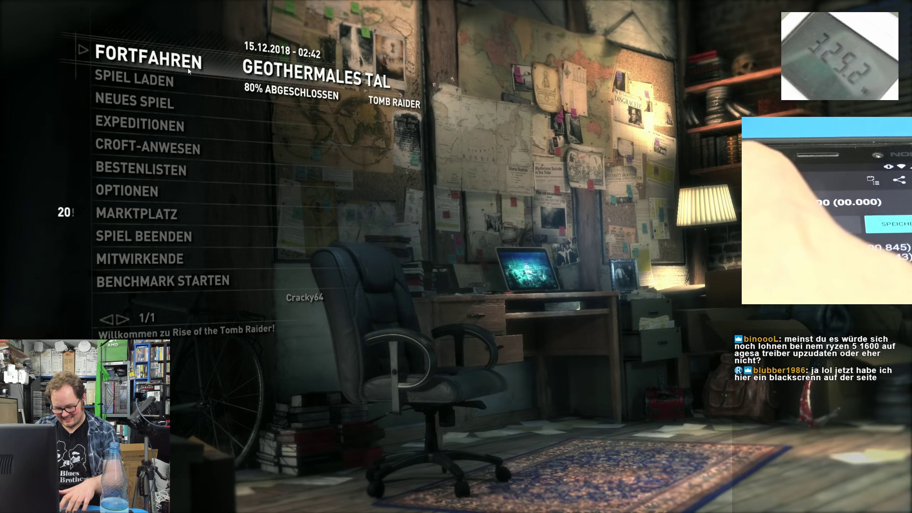
left_click(188, 70)
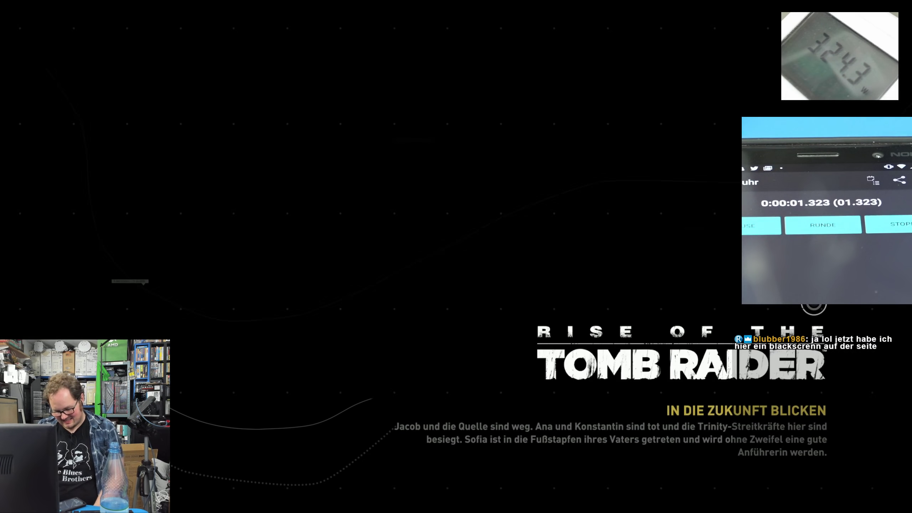
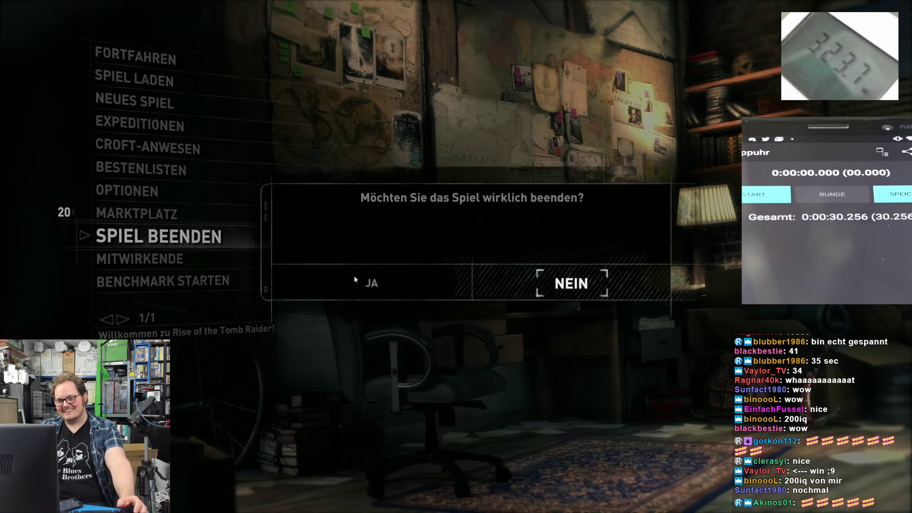
- Quit Rise of the Tomb Raider and relaunch AMD StoreMI, allowing it to make changes to the device
left_click(396, 291)
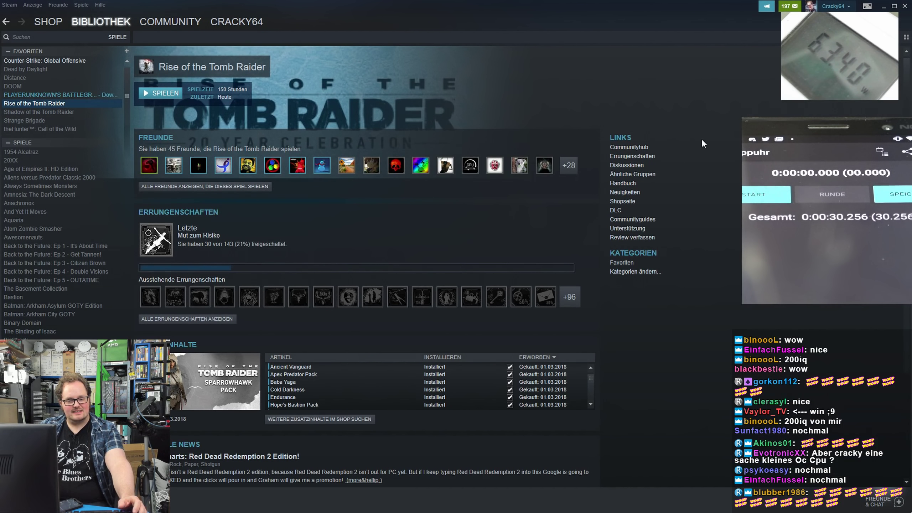
left_click(884, 6)
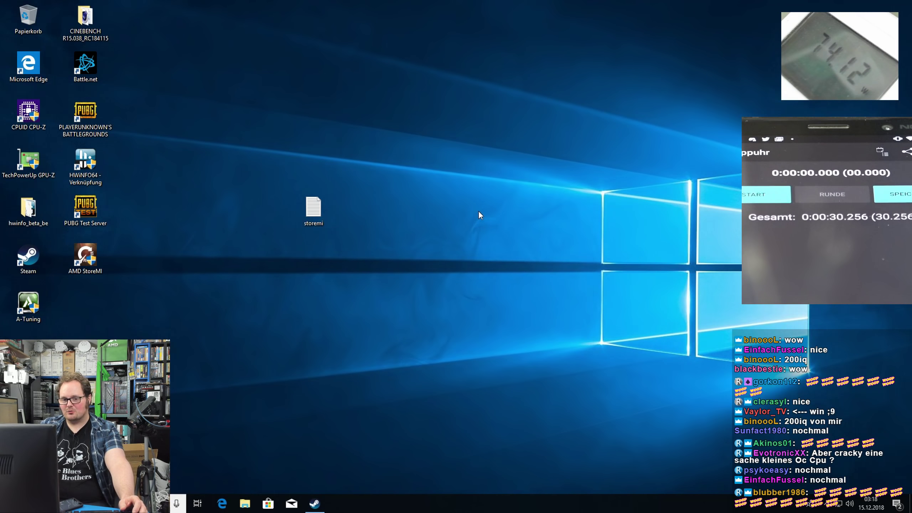
double_click(68, 269)
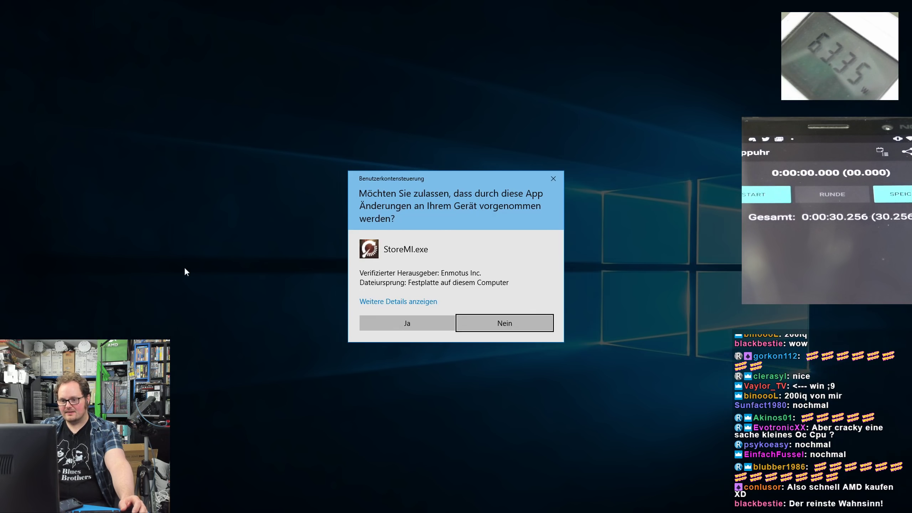
left_click(390, 321)
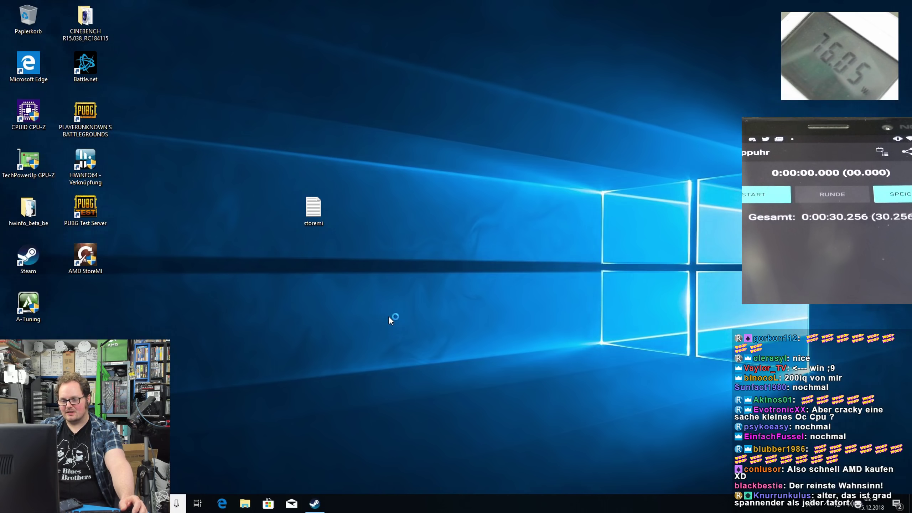
- Add the load time 0:30 below the last entry in the storemi text file, then close the file with the change saved
double_click(318, 217)
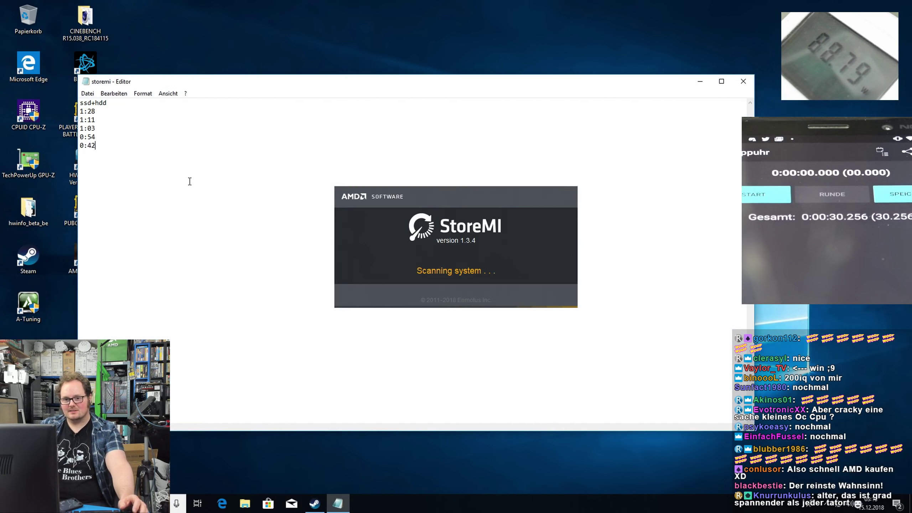
left_click(190, 182)
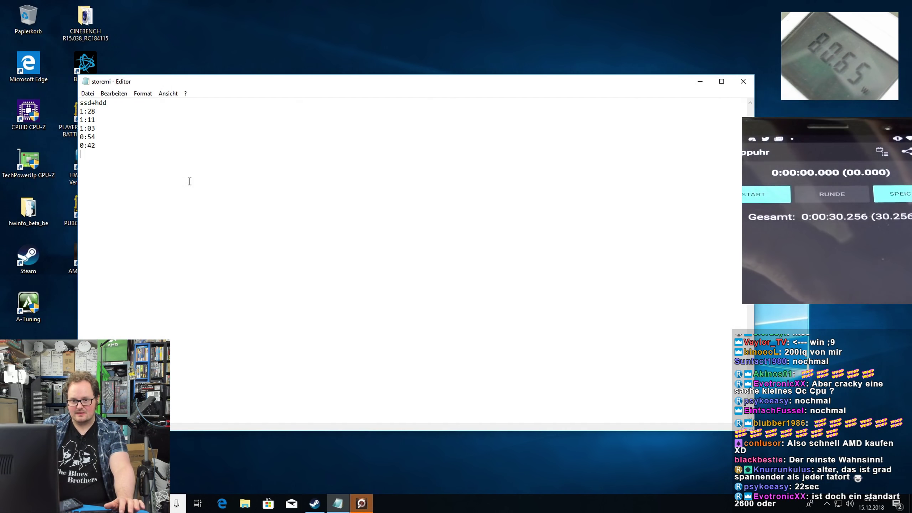
type("0:30")
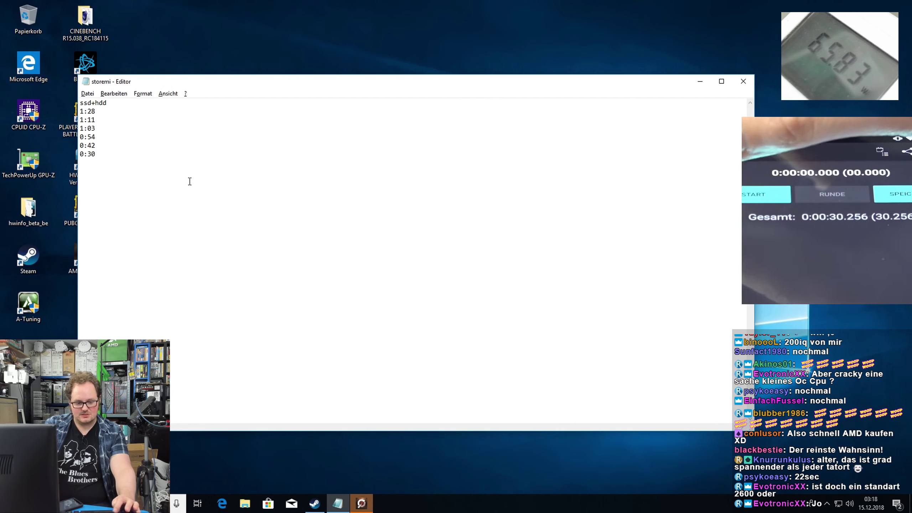
key("alt+d")
key("Up")
key("Return")
key("Return")
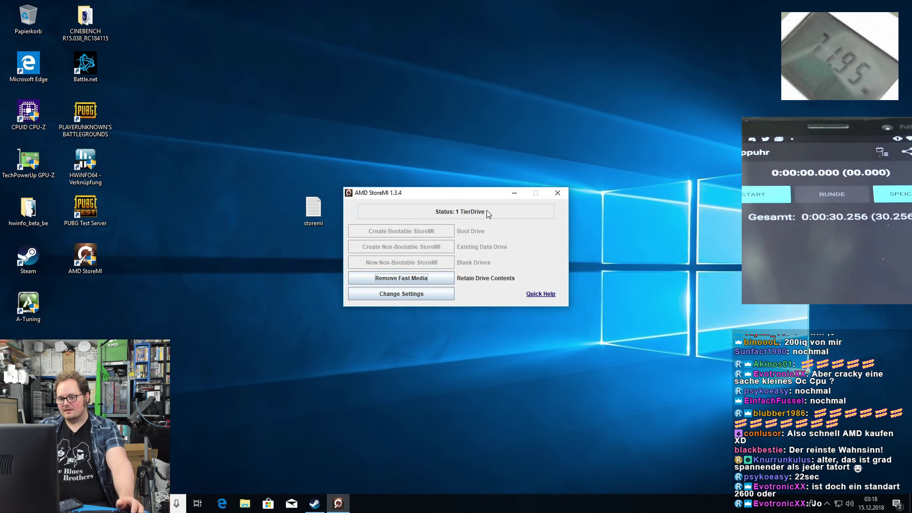
- Close AMD StoreMI and restart the computer
left_click(557, 193)
right_click(9, 504)
mouse_move(108, 474)
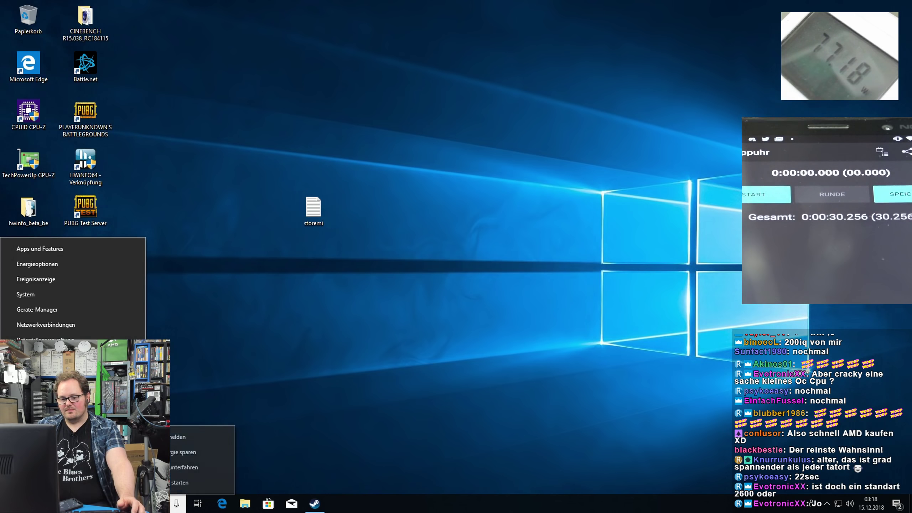
left_click(171, 483)
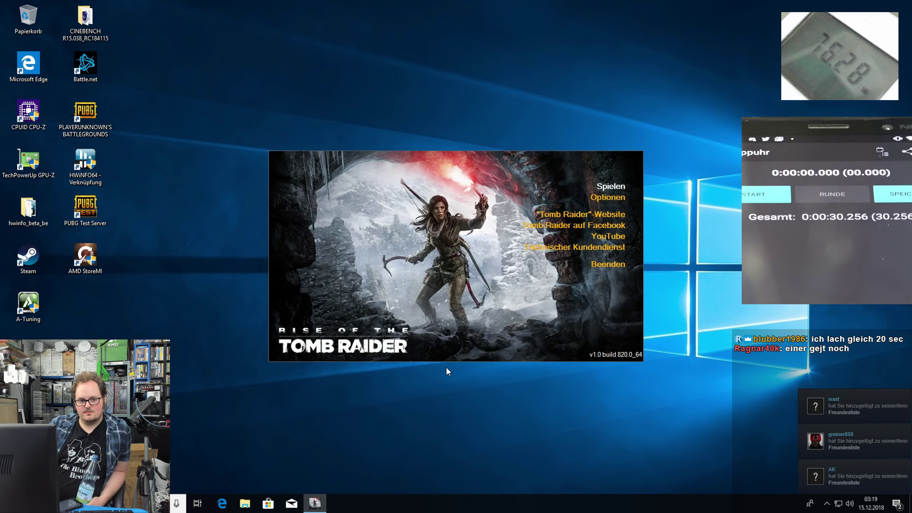
- Start Rise of the Tomb Raider from its launcher and continue the Geothermales Tal saved game
left_click(604, 185)
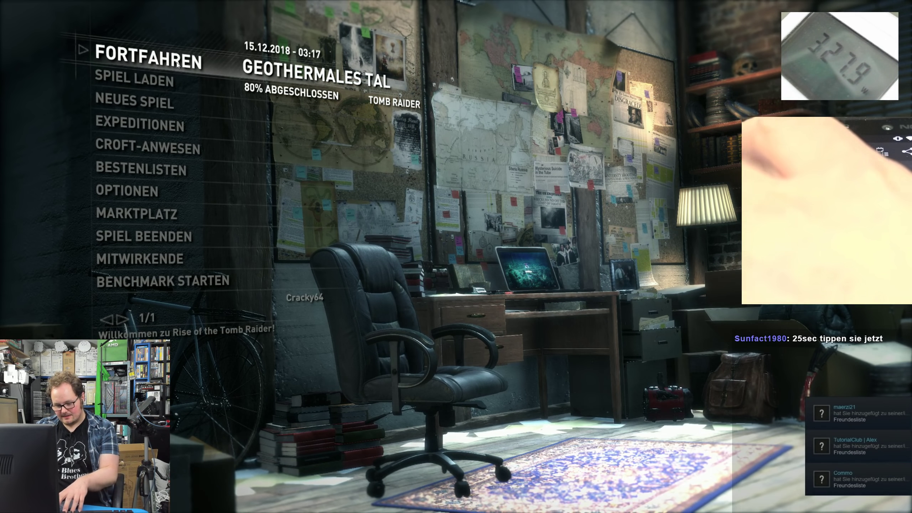
left_click(177, 63)
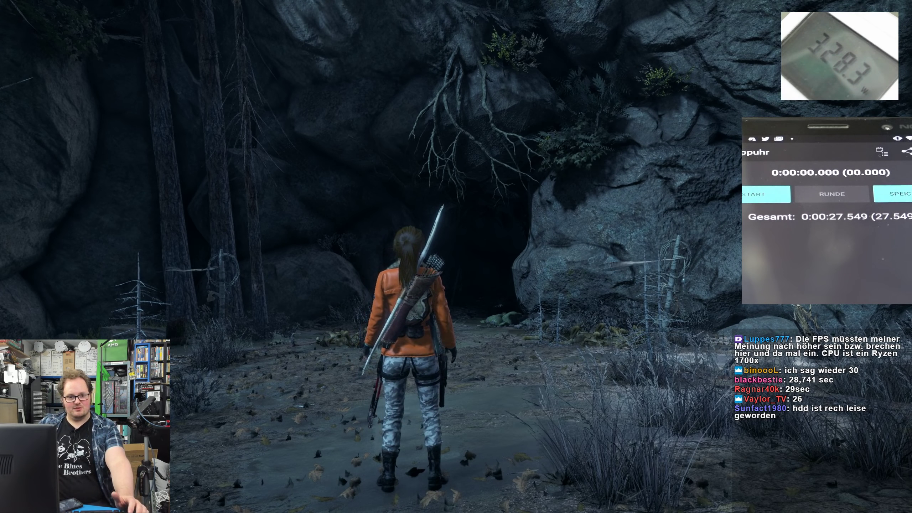
- Leave the running game for its main menu and quit Rise of the Tomb Raider to the desktop
key("Escape")
key("Up")
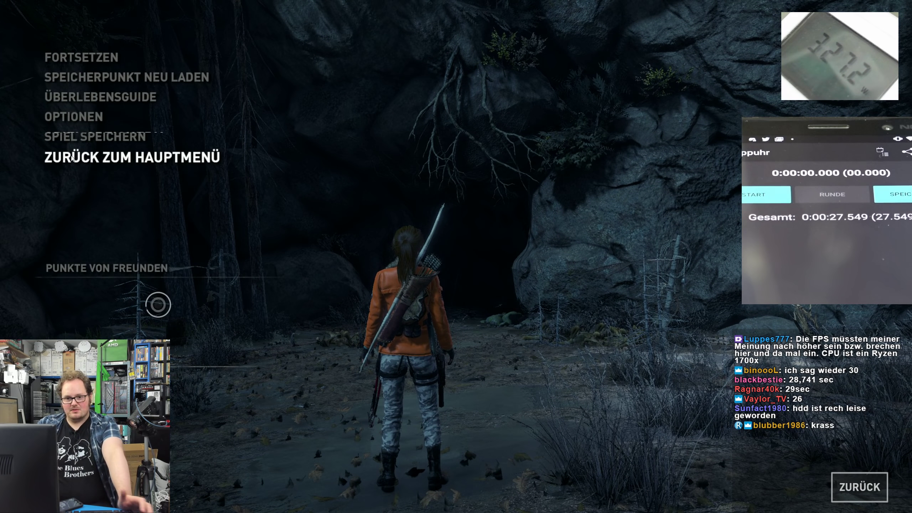
key("Return")
left_click(339, 274)
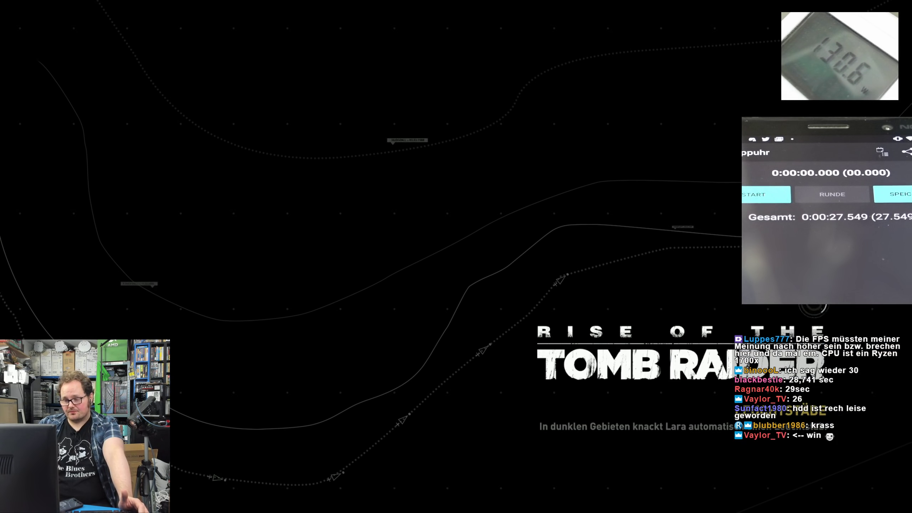
key("Up")
key("Up")
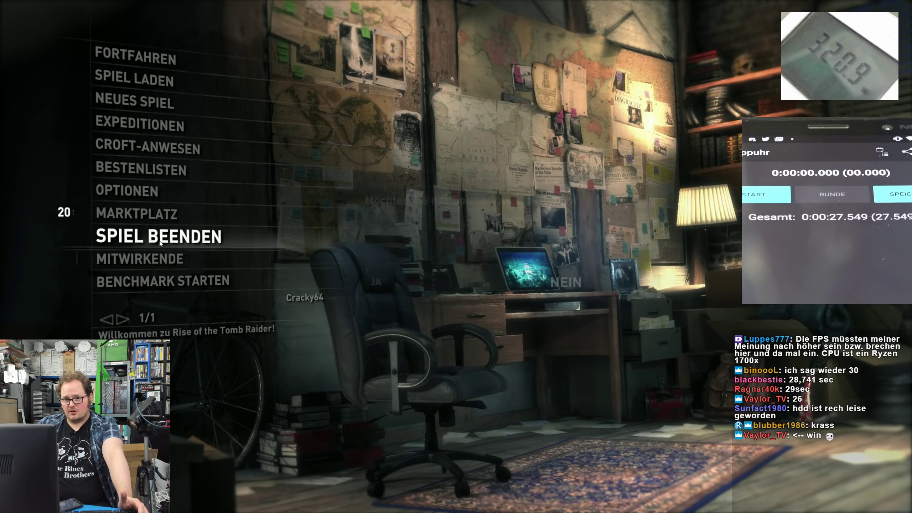
key("Return")
left_click(376, 283)
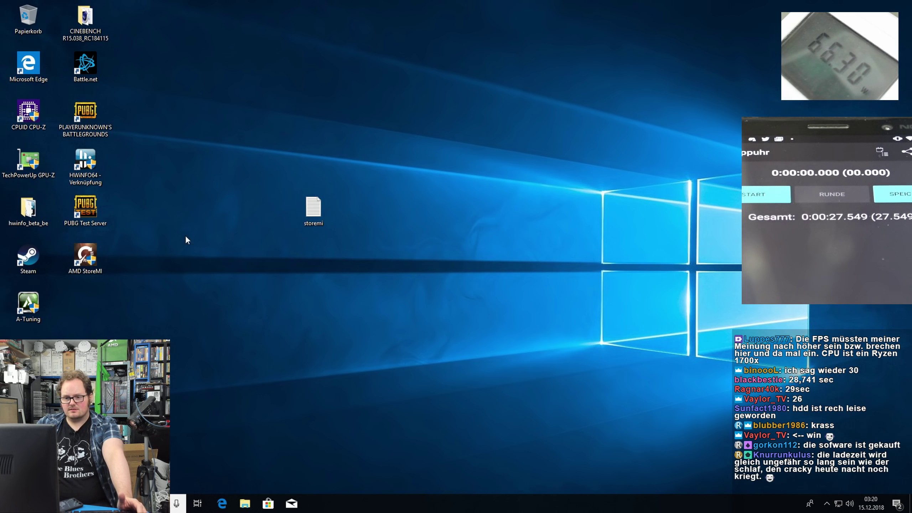
- Add the load time 0:27 below the last entry in the storemi text file, then close the file with the change saved
double_click(313, 209)
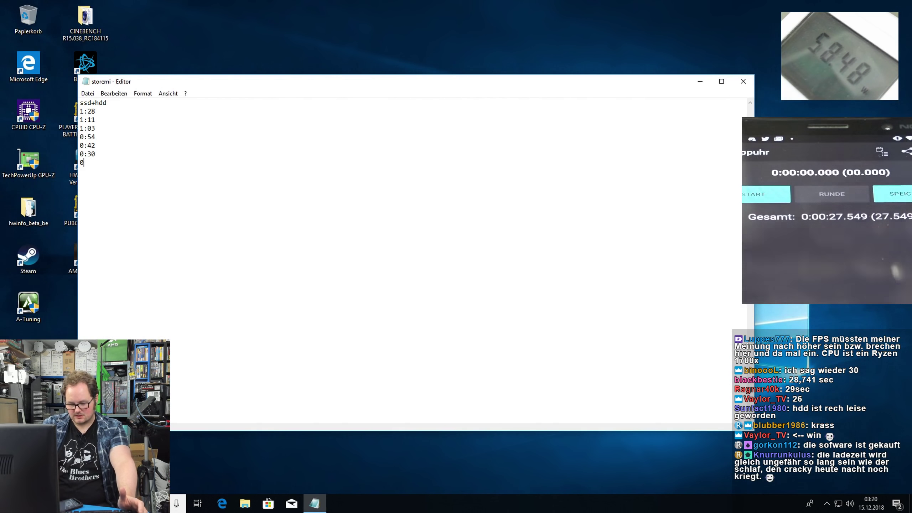
key("Return")
type("0:27")
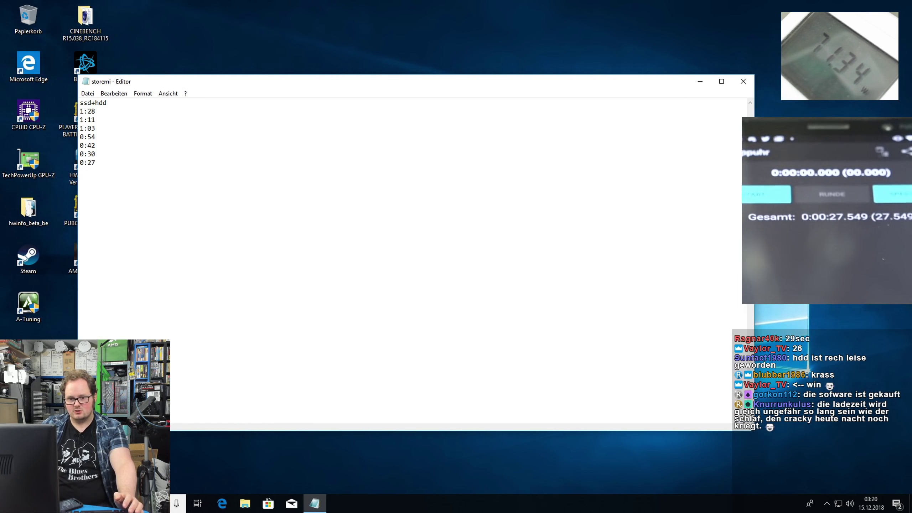
key("alt+d")
key("Up")
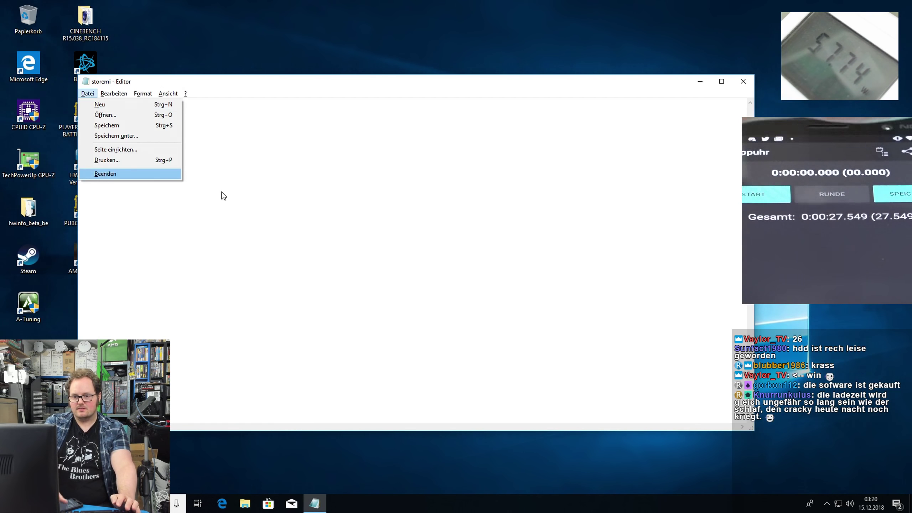
key("Return")
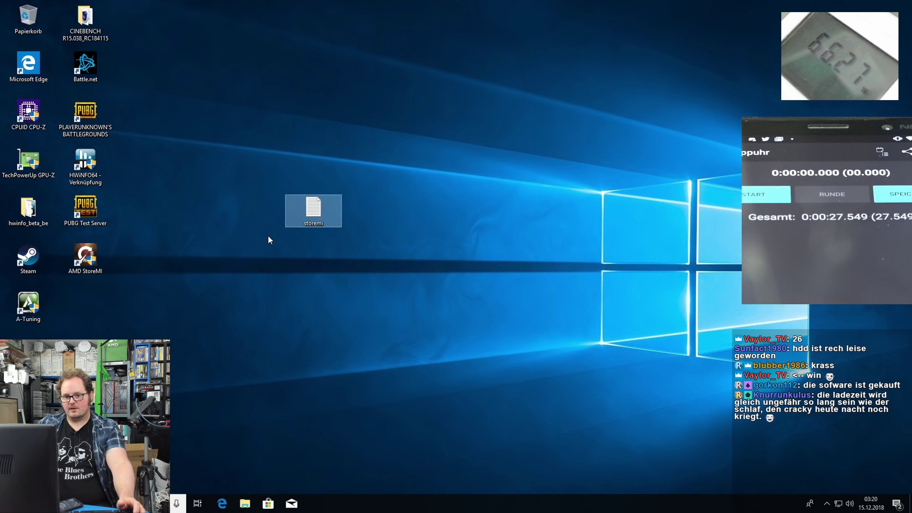
left_click(264, 252)
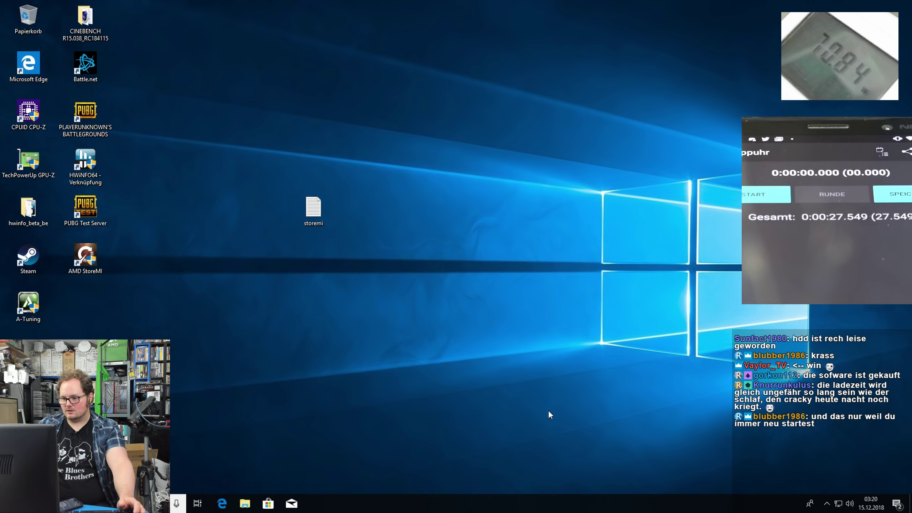
- Relaunch AMD StoreMI with permission to make changes and start removing the fast media from the Drive2 TierDrive
double_click(77, 259)
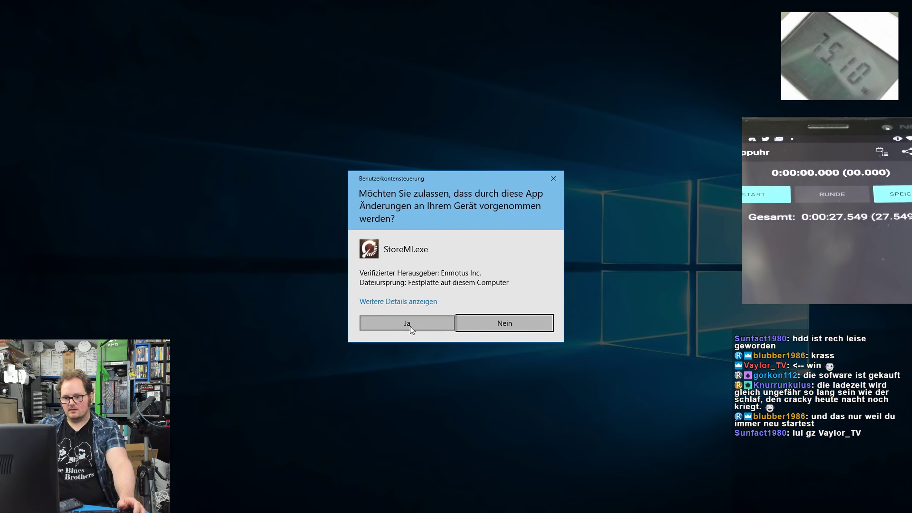
left_click(411, 326)
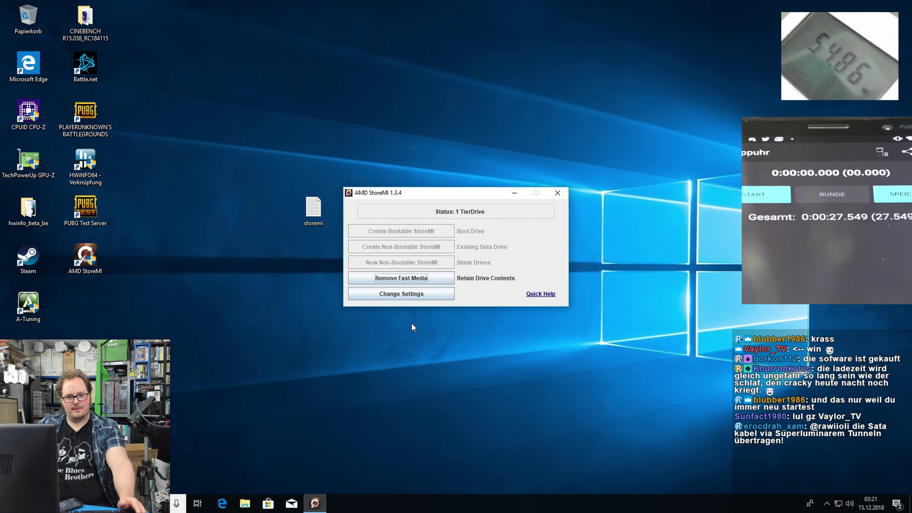
left_click(426, 278)
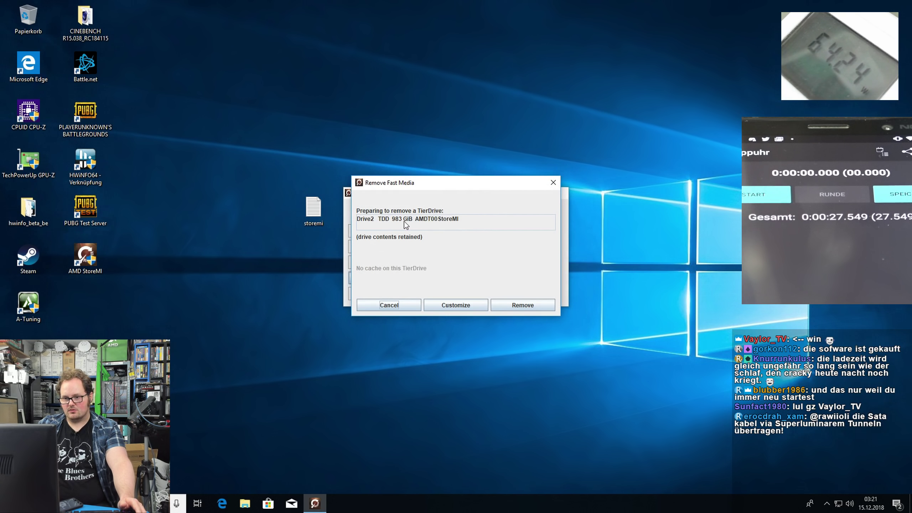
left_click(520, 306)
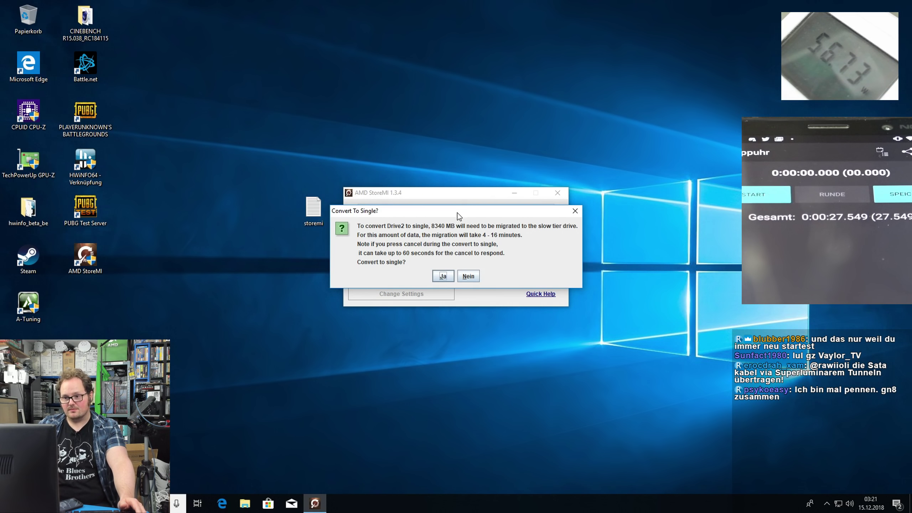
left_click_drag(458, 213, 344, 110)
- Check the size of the Rise of the Tomb Raider folder in D:\SteamLibrary\steamapps\common, then close the file window
left_click(245, 503)
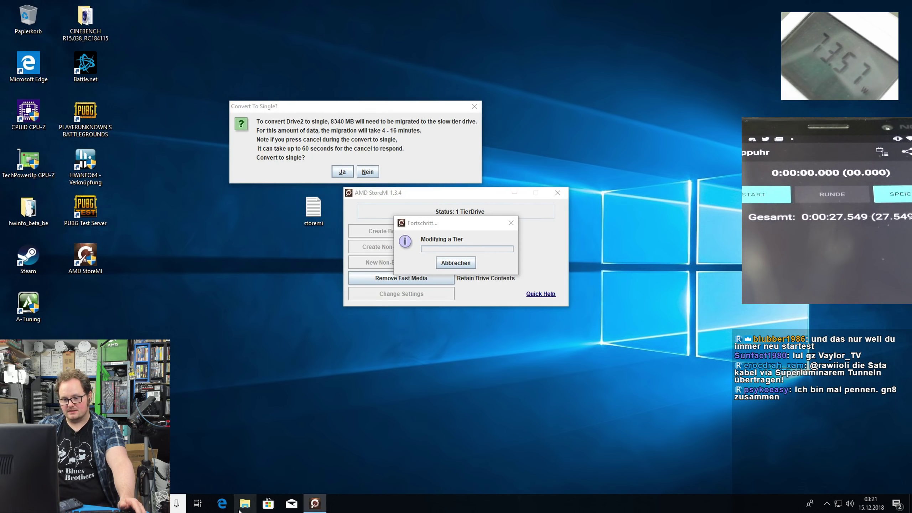
left_click(140, 211)
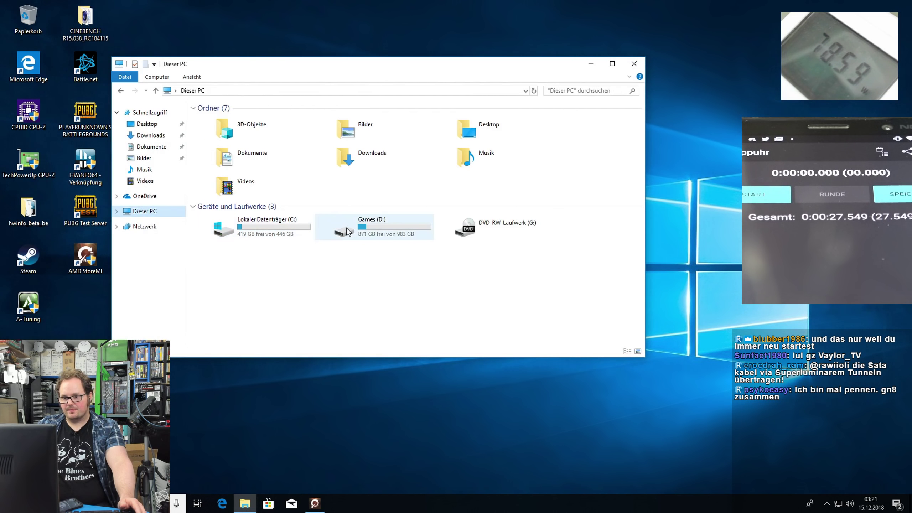
double_click(375, 229)
double_click(216, 149)
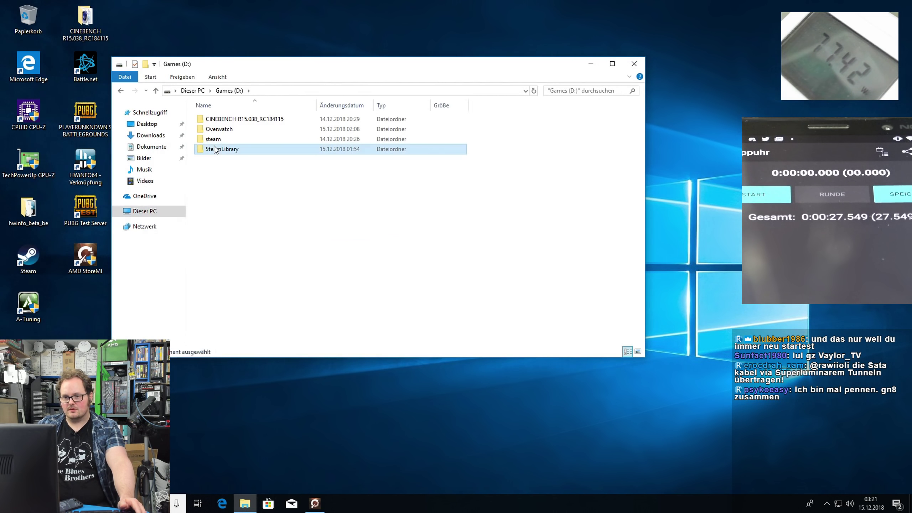
double_click(219, 119)
double_click(227, 122)
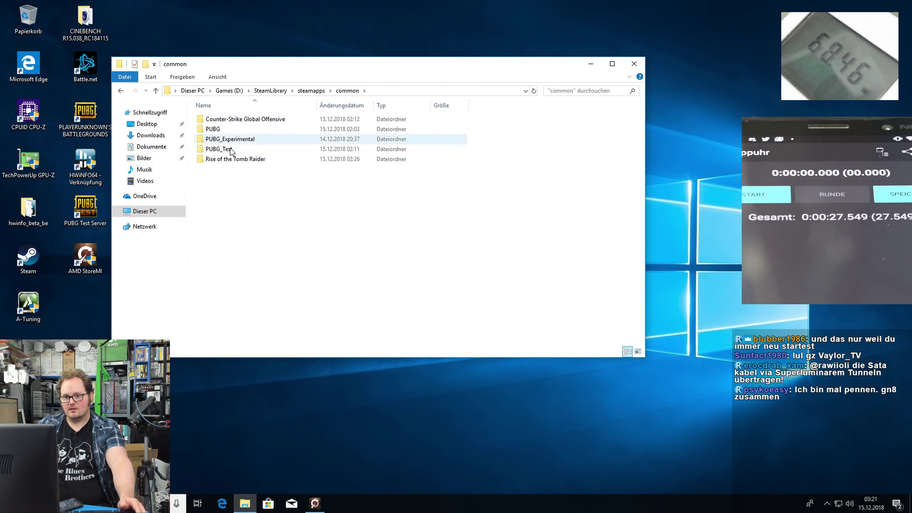
right_click(233, 158)
left_click(278, 327)
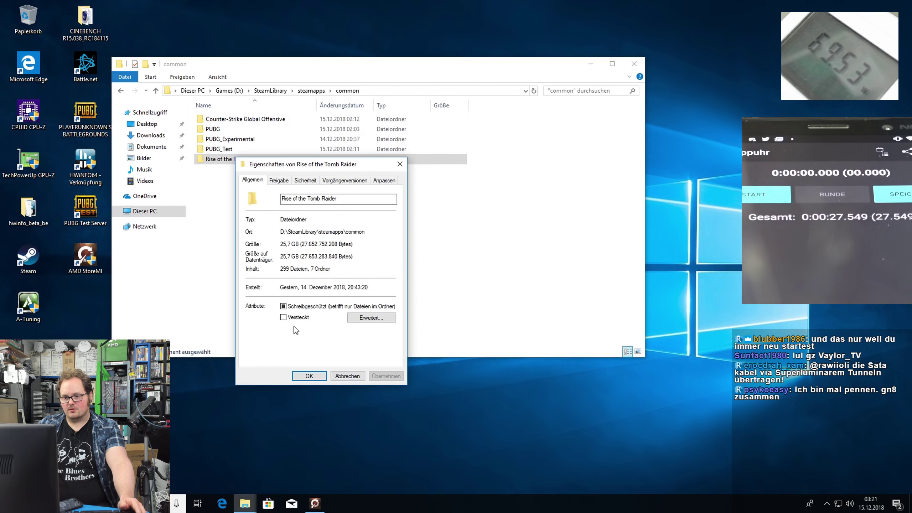
left_click(349, 376)
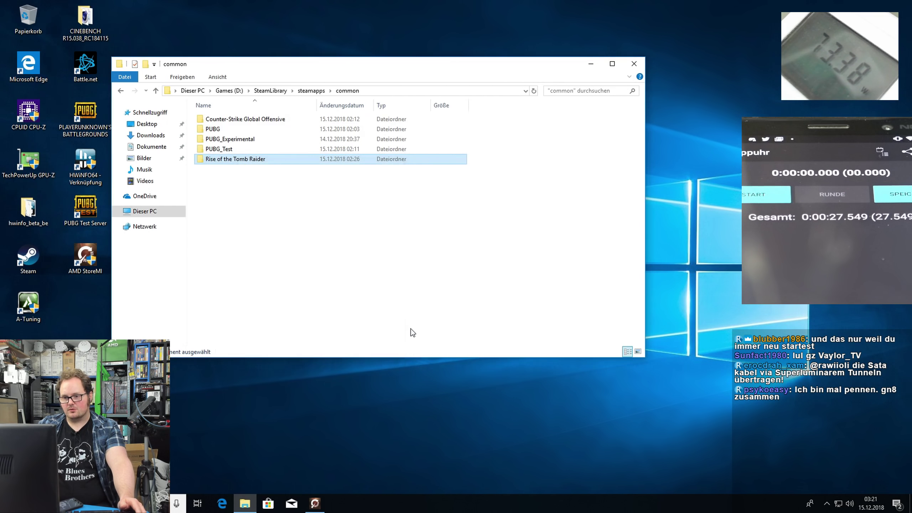
left_click(635, 63)
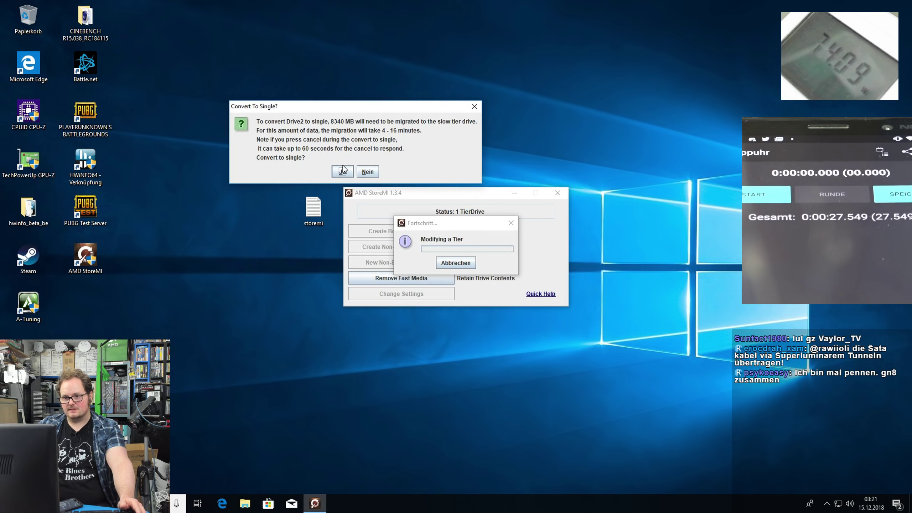
- Confirm the conversion of Drive2 to a single drive and move the progress window clear of the StoreMI window
left_click_drag(356, 111, 496, 104)
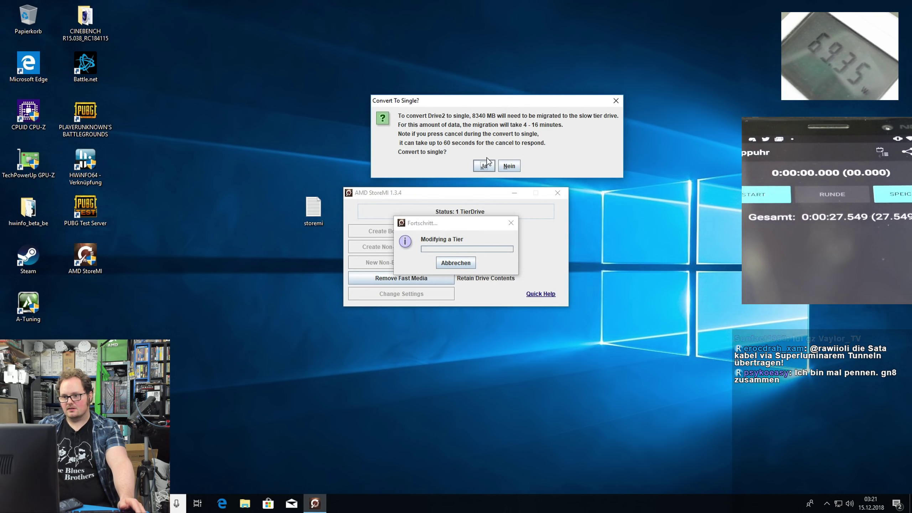
left_click(482, 165)
left_click_drag(458, 218, 411, 111)
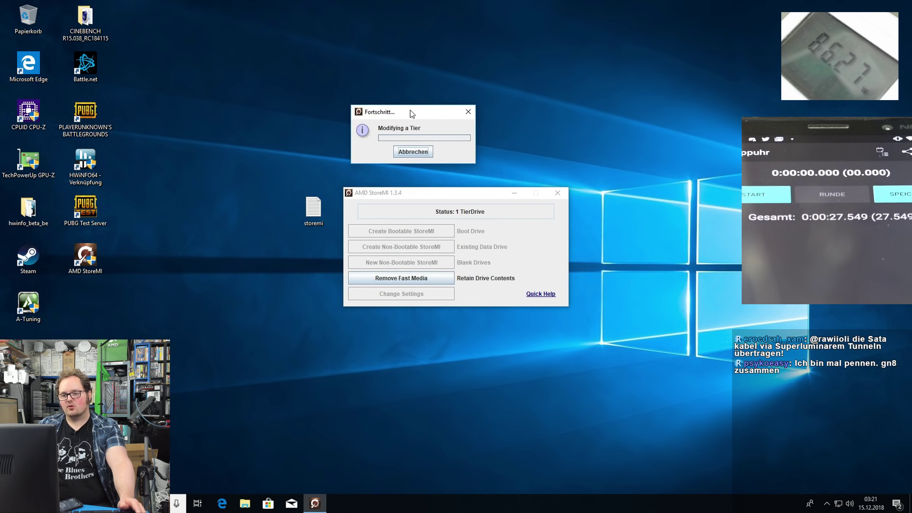